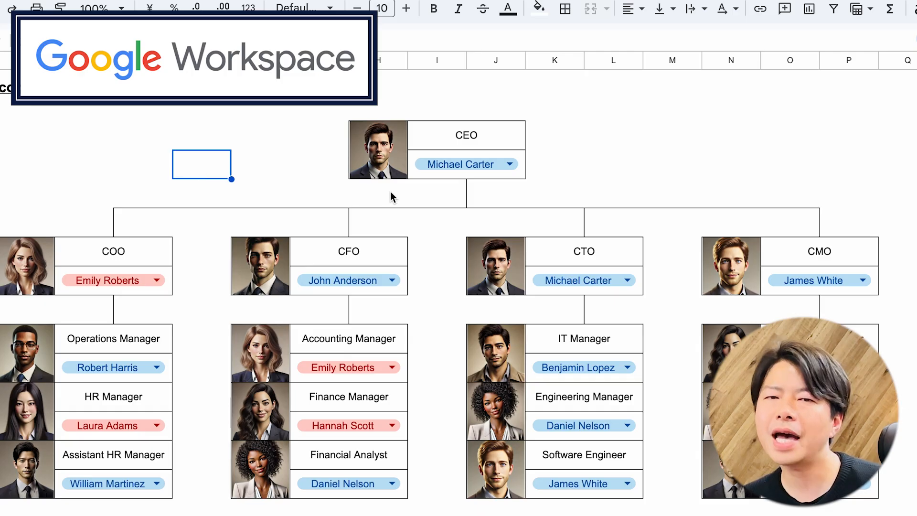
# Step: Assign different employees to the CEO, CFO and COO positions in the org chart
pyautogui.click(435, 167)
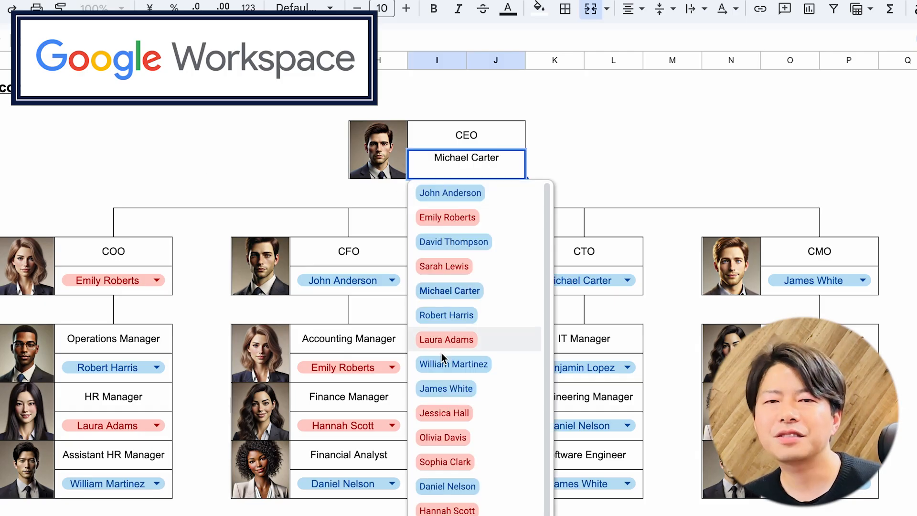
pyautogui.click(444, 389)
pyautogui.click(391, 281)
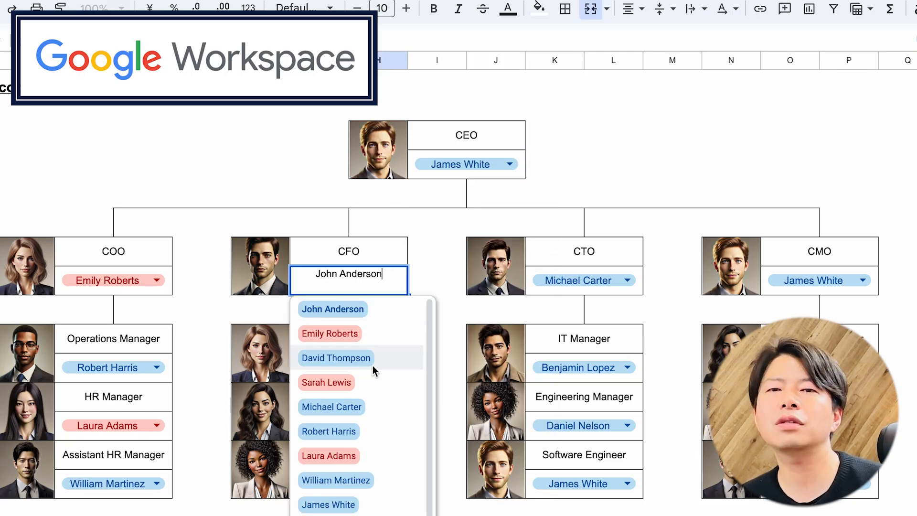
pyautogui.click(347, 454)
pyautogui.click(156, 281)
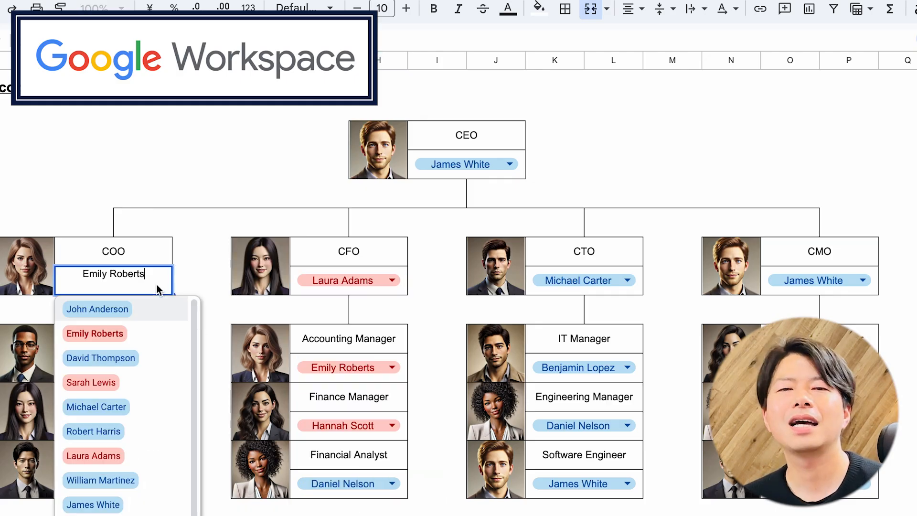
pyautogui.click(93, 515)
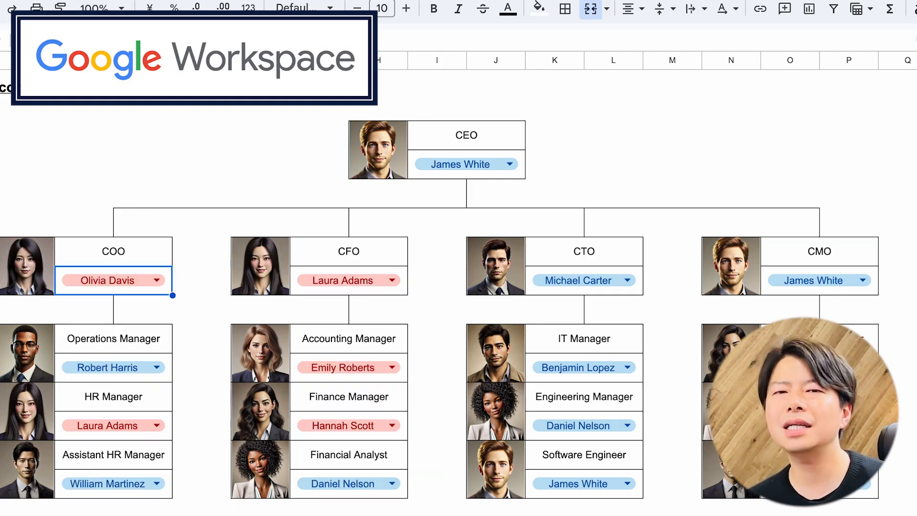
# Step: Assign different employees to the CTO and CMO positions in the org chart
pyautogui.click(585, 289)
pyautogui.scroll(-1, 568, 504)
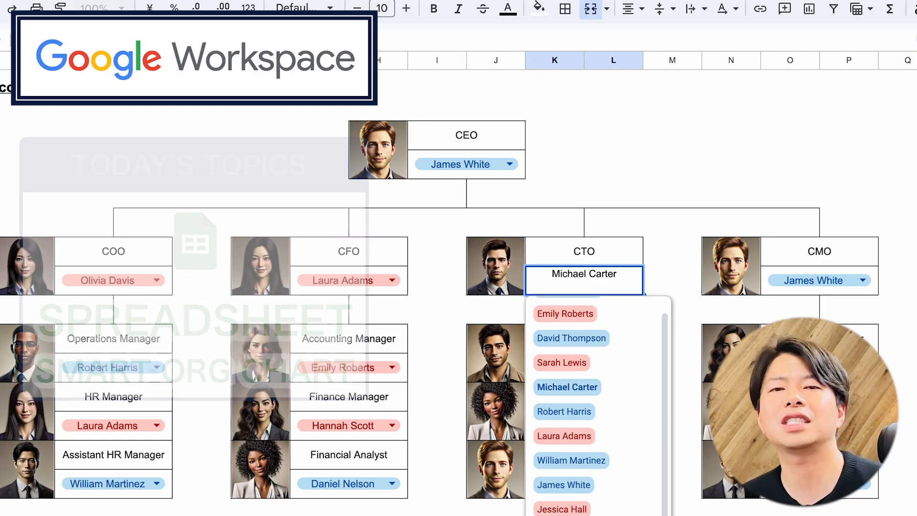
pyautogui.click(565, 515)
pyautogui.click(789, 289)
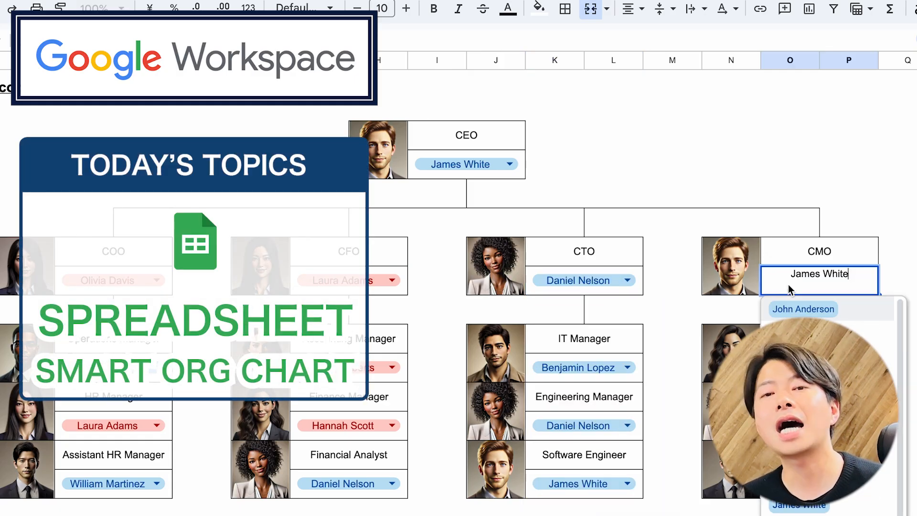
pyautogui.click(799, 358)
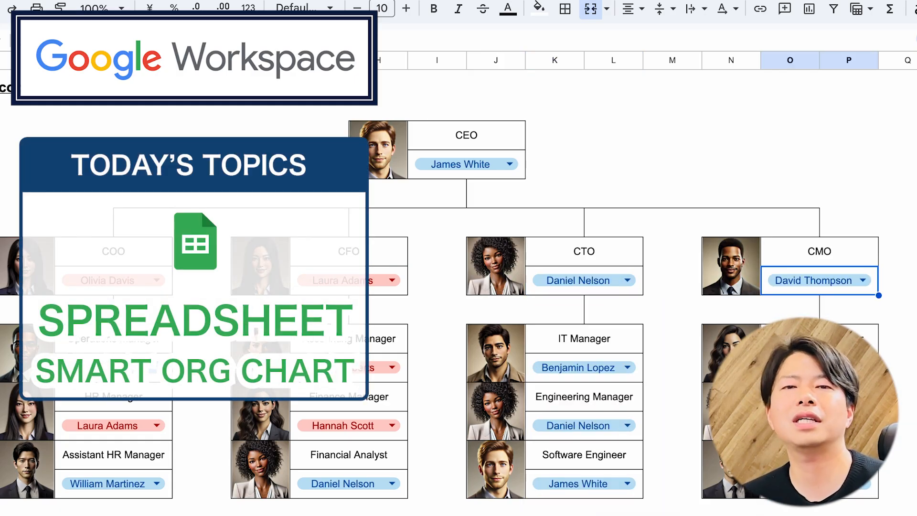
pyautogui.click(684, 121)
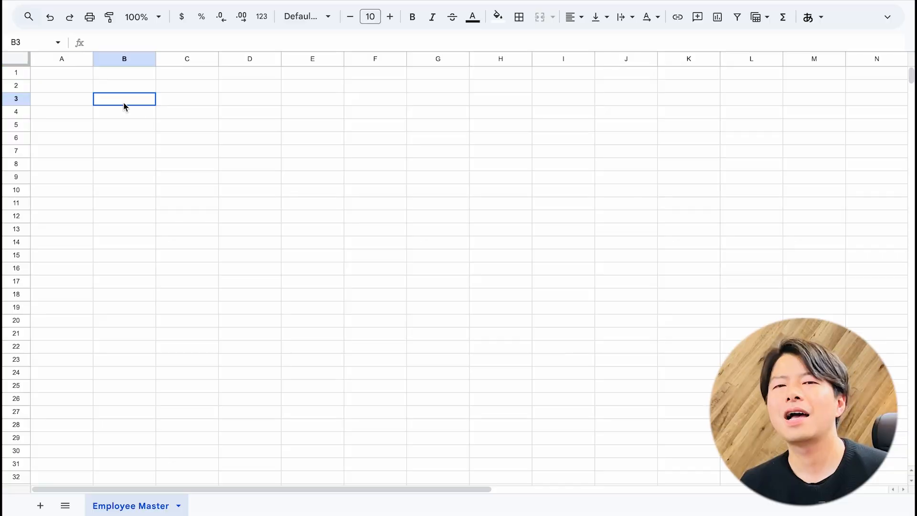
# Step: Enter the column headers "name" in A1 and "Photo" in B1 of the Employee Master sheet
pyautogui.click(84, 75)
pyautogui.write('name')
pyautogui.press('Return')
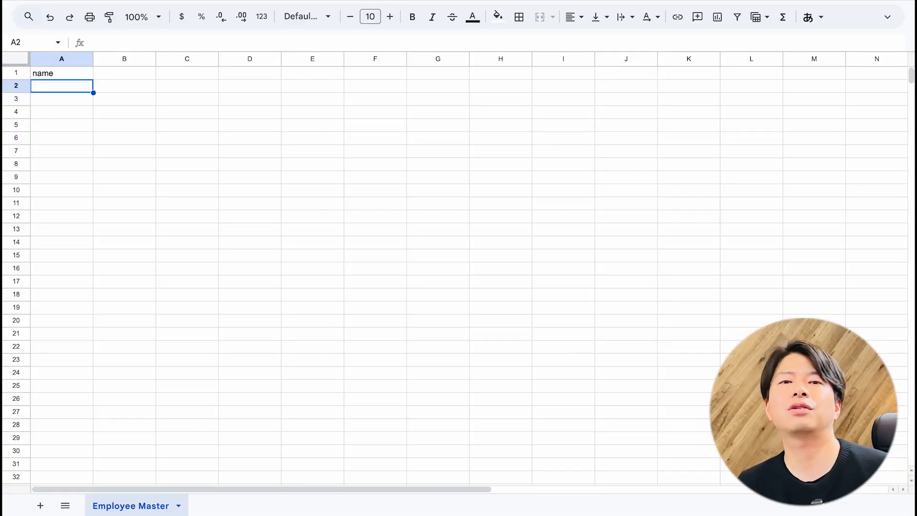
pyautogui.press('Up')
pyautogui.press('Right')
pyautogui.write('Photo')
pyautogui.press('Return')
# Step: Widen columns A and B and paste the copied list of employee names starting at A2
pyautogui.moveTo(124, 59); pyautogui.dragTo(233, 71)
pyautogui.click(187, 86)
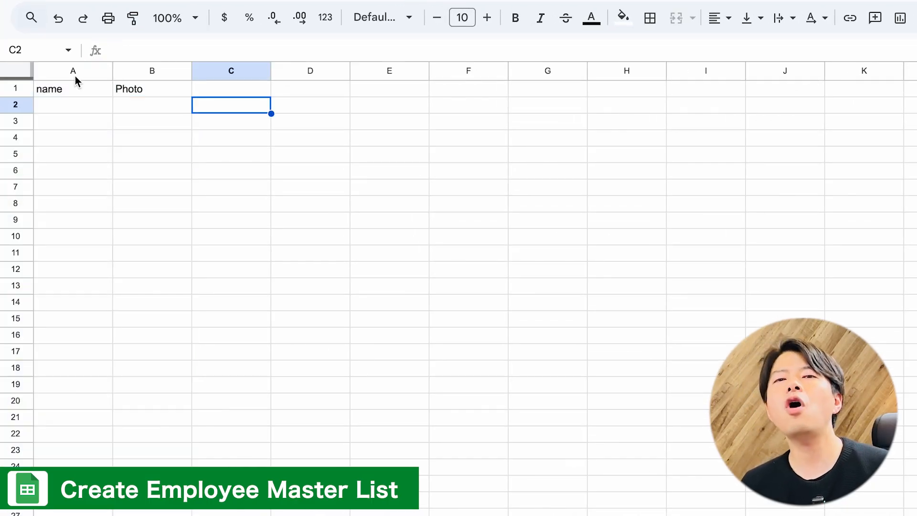
pyautogui.click(229, 126)
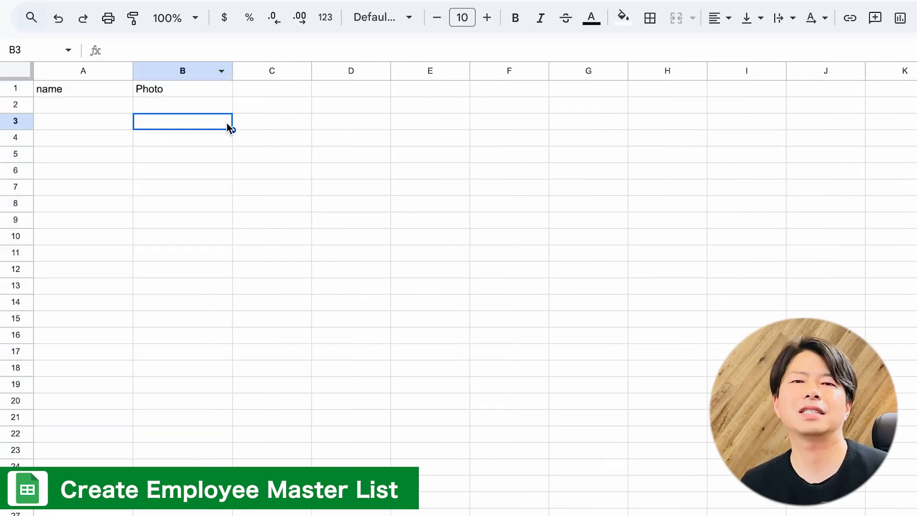
pyautogui.click(82, 106)
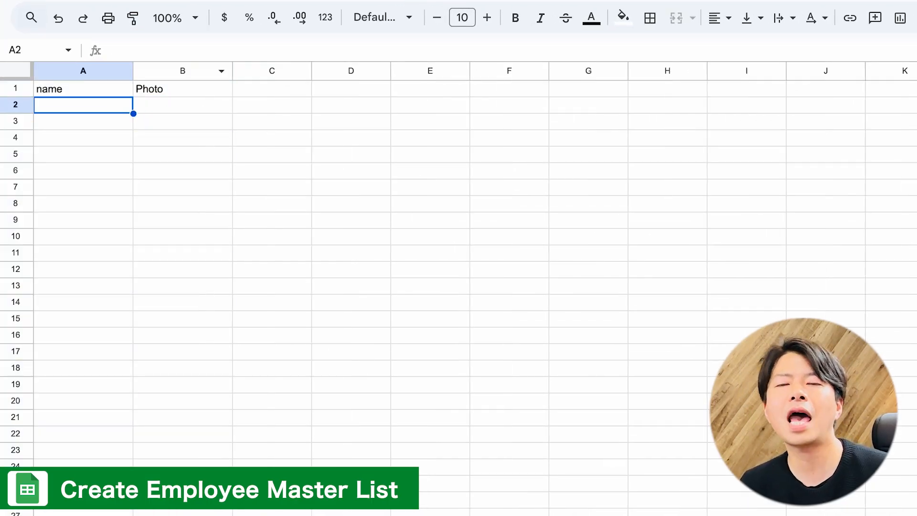
pyautogui.write('John Anderson Emily Roberts David Thompson Sarah Lewis Michael Carter Robert Harris Laura Adams William Martinez James White Jessica Hall Olivia Davis Sophia Clark Daniel Nelson Hannah Scott Benjamin Lopez Ethan Ramirez Nisshy')
# Step: Insert the first employee's photo from Google Drive into B2 as an image in the cell
pyautogui.moveTo(164, 107); pyautogui.dragTo(176, 370)
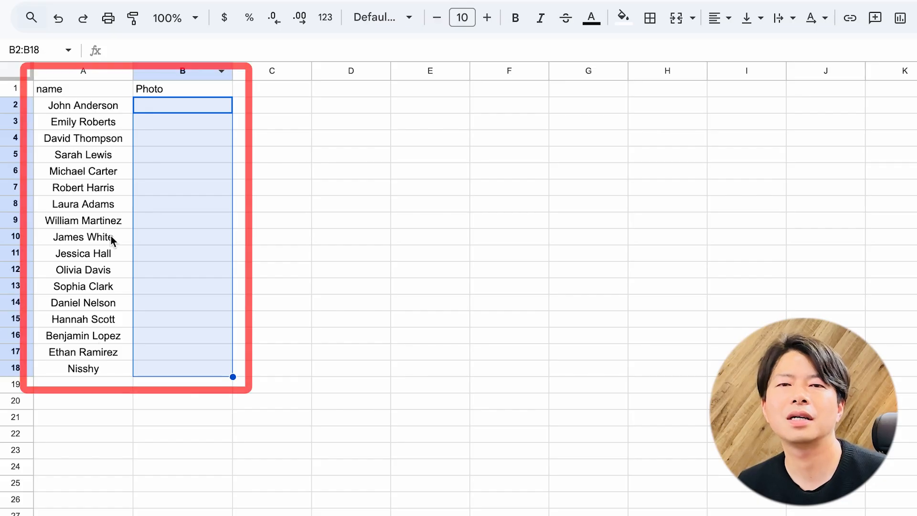
pyautogui.click(182, 106)
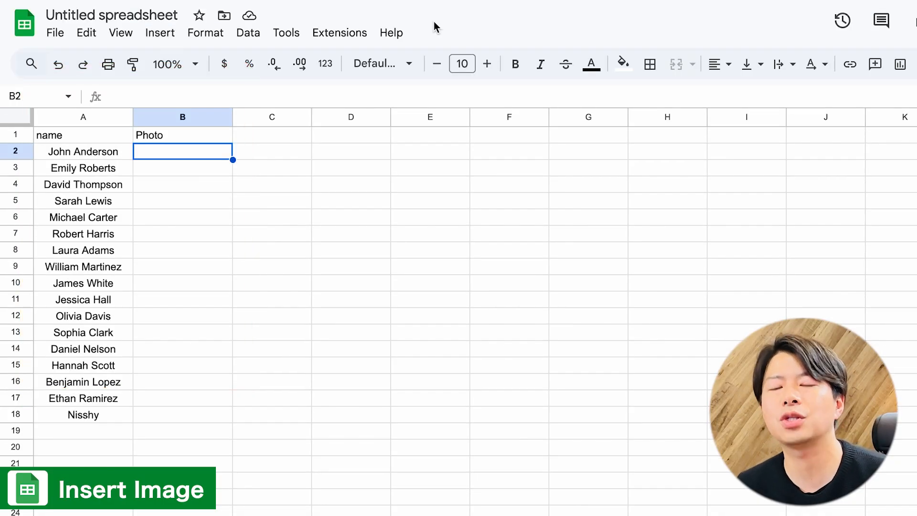
pyautogui.click(168, 36)
pyautogui.moveTo(199, 288)
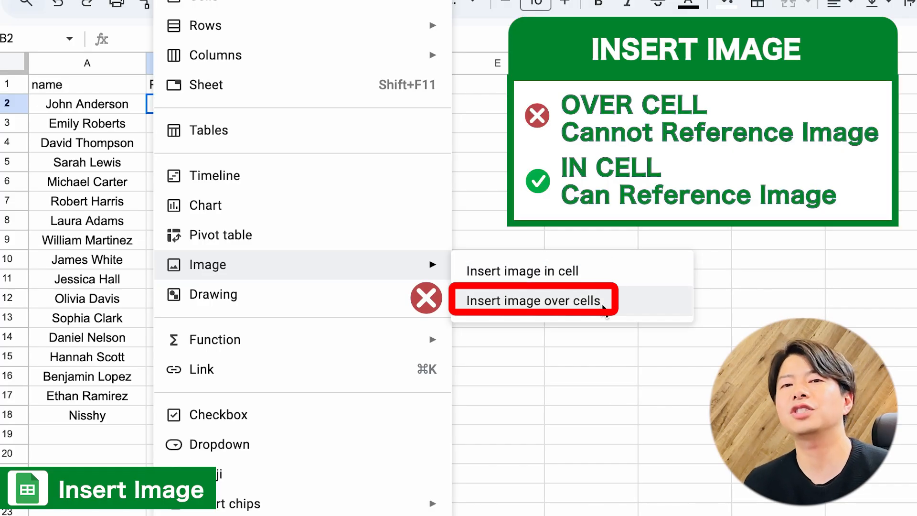
pyautogui.click(583, 279)
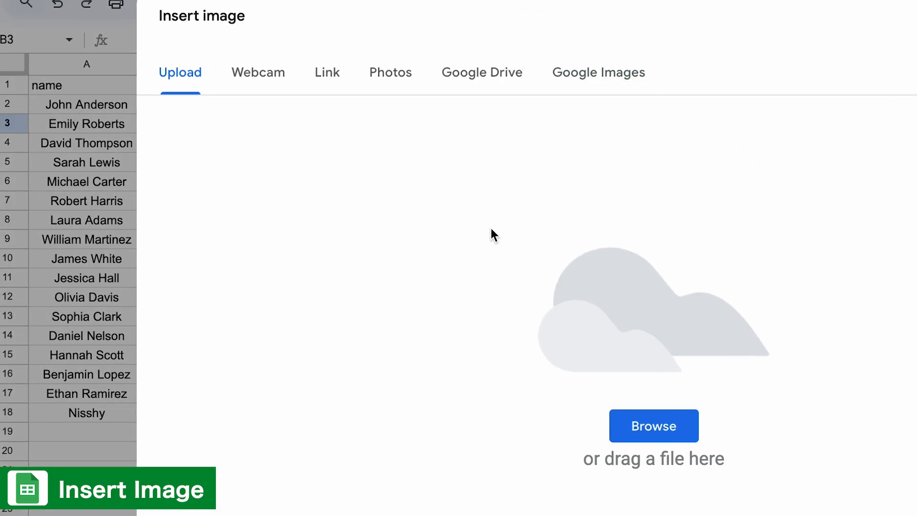
pyautogui.click(597, 71)
# Step: Insert the second employee's photo from Google Drive into B3
pyautogui.click(358, 103)
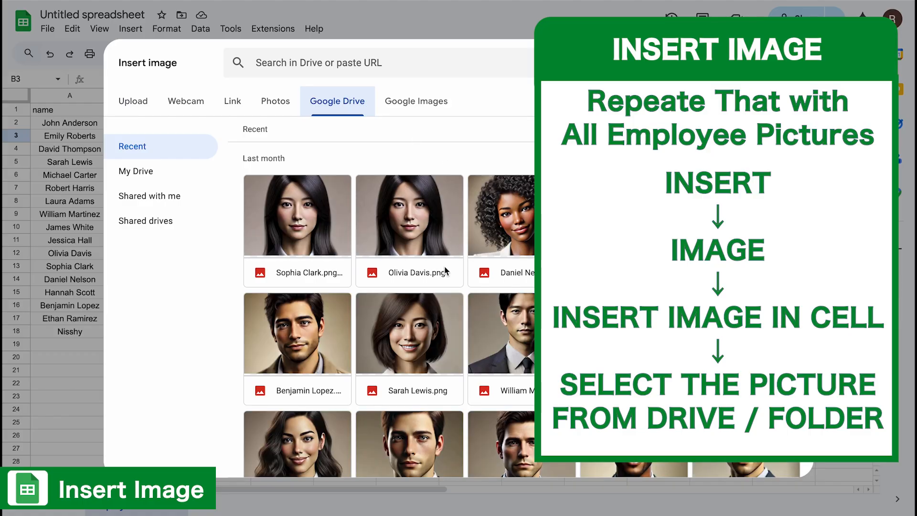
pyautogui.scroll(-5, 445, 271)
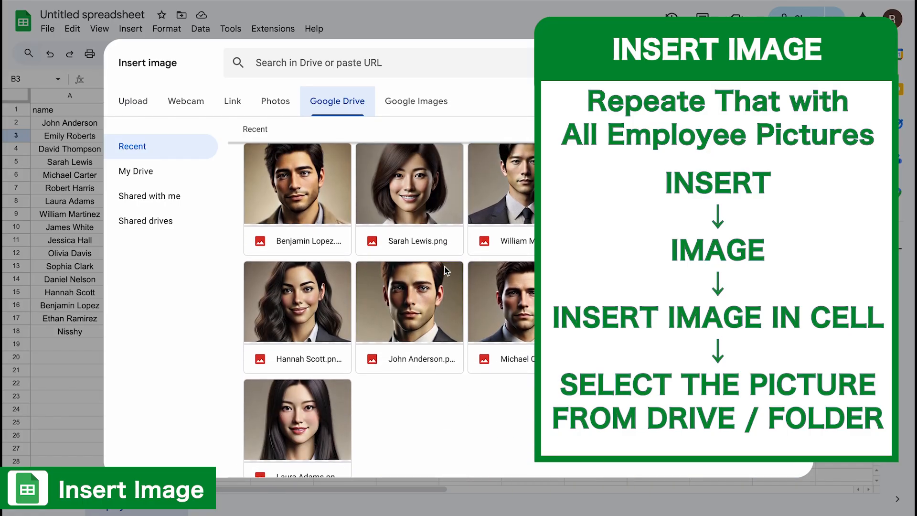
pyautogui.click(634, 299)
pyautogui.click(770, 461)
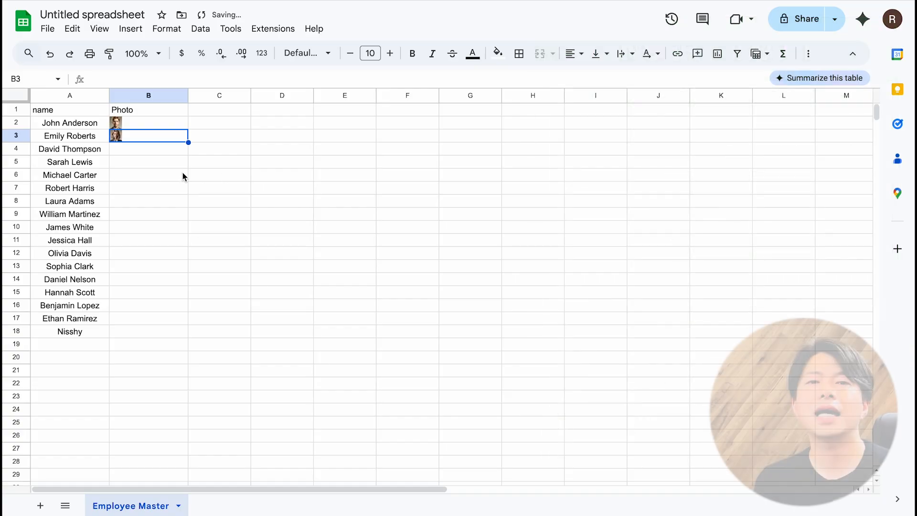
# Step: Narrow the Photo column and increase the height of rows 2 to 18 to enlarge the photos
pyautogui.click(163, 177)
pyautogui.click(158, 95)
pyautogui.moveTo(188, 97); pyautogui.dragTo(166, 96)
pyautogui.click(143, 149)
pyautogui.moveTo(18, 123); pyautogui.dragTo(18, 361)
pyautogui.scroll(-5, 83, 377)
pyautogui.scroll(-3, 13, 382)
pyautogui.scroll(3, 112, 347)
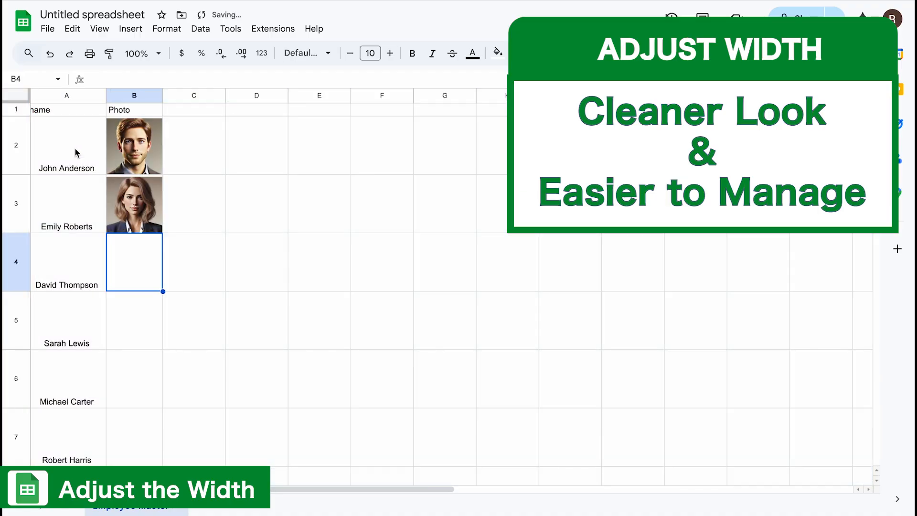
# Step: Freeze the sheet up to row 1 to keep the header row in place
pyautogui.click(54, 122)
pyautogui.click(51, 111)
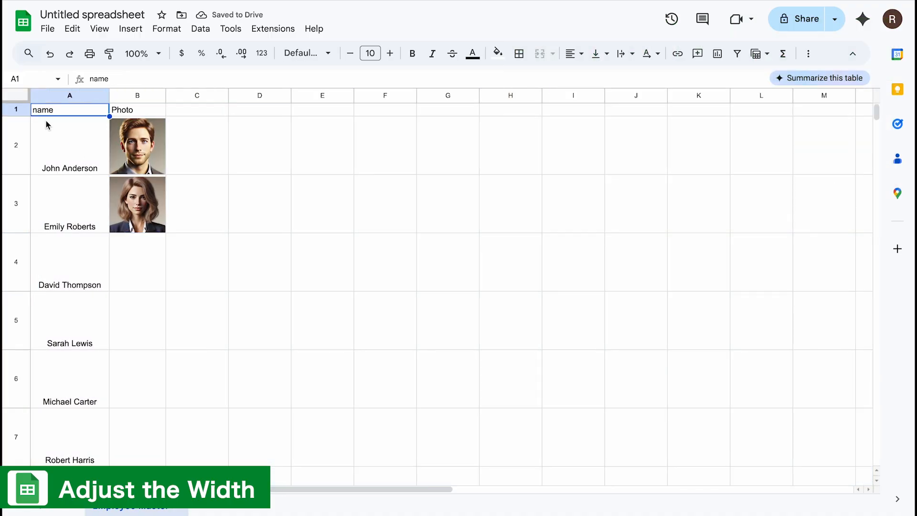
pyautogui.click(20, 111)
pyautogui.click(102, 28)
pyautogui.moveTo(378, 98)
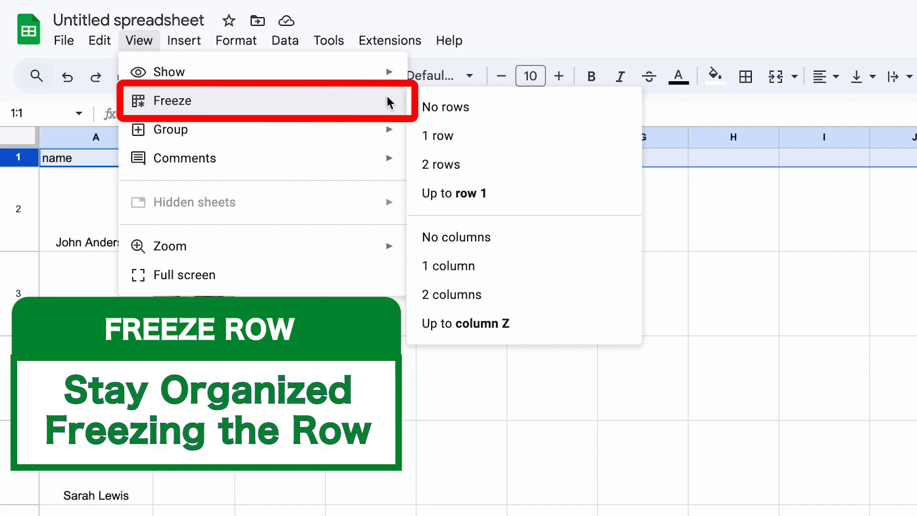
pyautogui.click(447, 193)
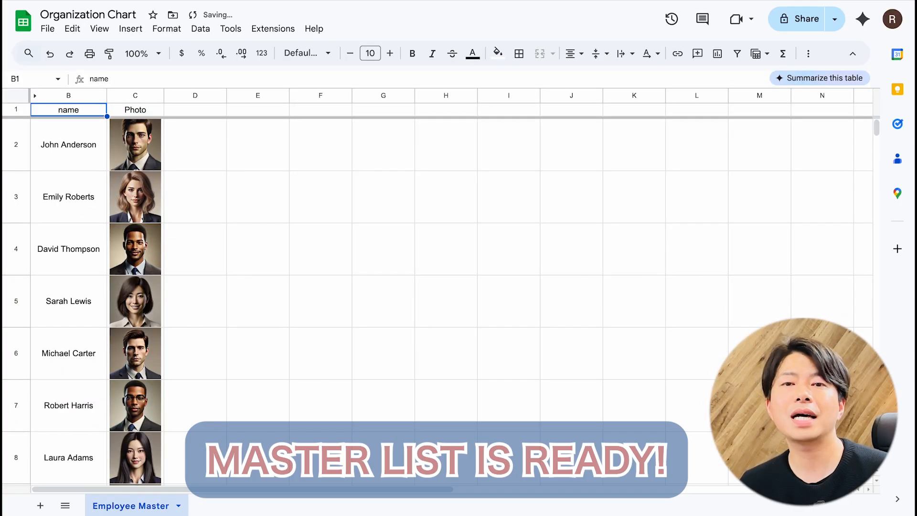
pyautogui.click(237, 229)
pyautogui.scroll(-5, 237, 229)
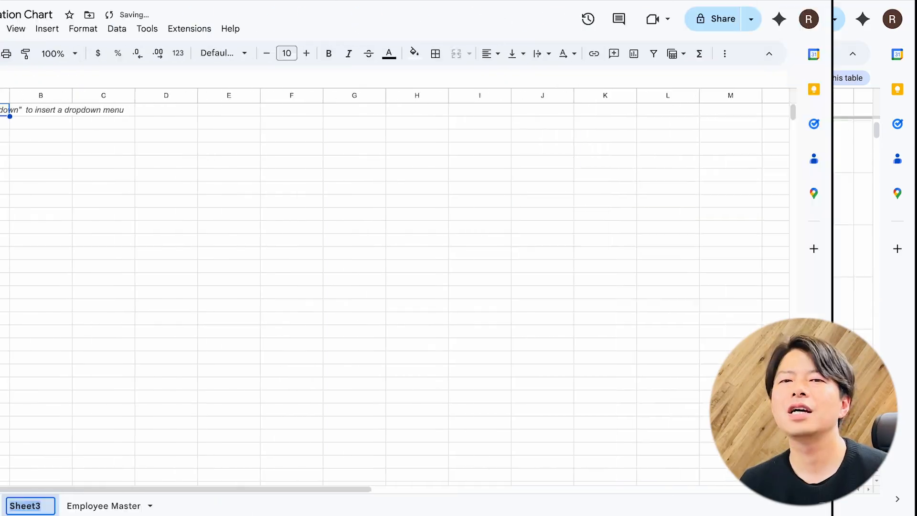
# Step: Add a new sheet and name it "Org chart"
pyautogui.write('OR')
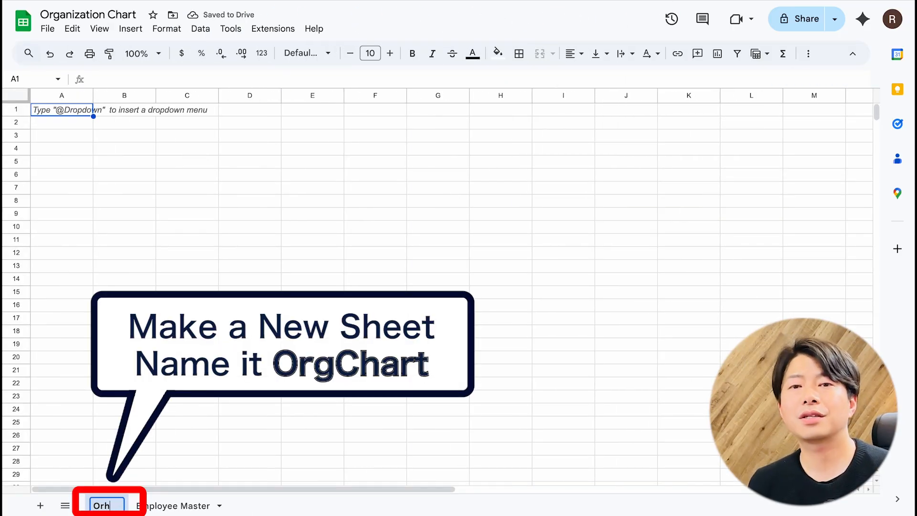
pyautogui.write('g chart')
pyautogui.press('Return')
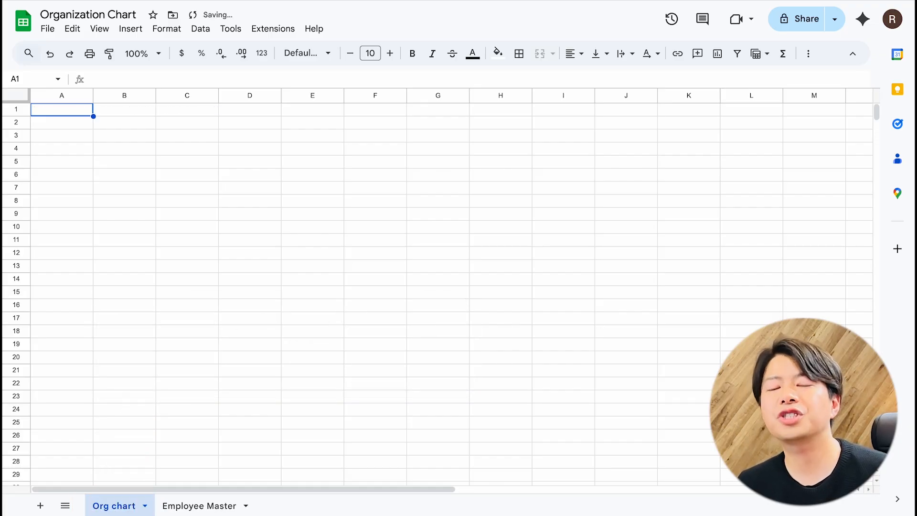
# Step: Enter the title "Org Chart" in cell A1 of the new sheet
pyautogui.click(121, 113)
pyautogui.press('Left')
pyautogui.write('Org')
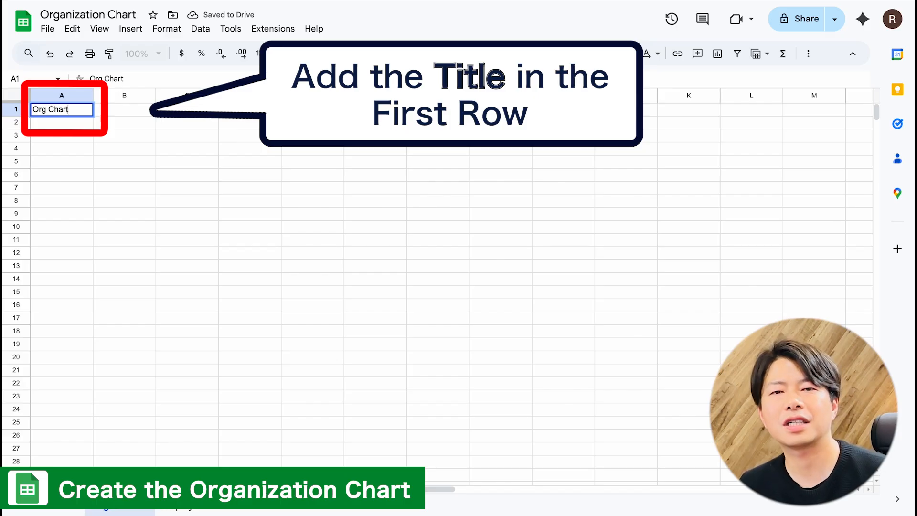
pyautogui.press('Return')
# Step: Increase the row heights and slightly narrow the columns across the Org chart sheet
pyautogui.moveTo(16, 109); pyautogui.dragTo(16, 486)
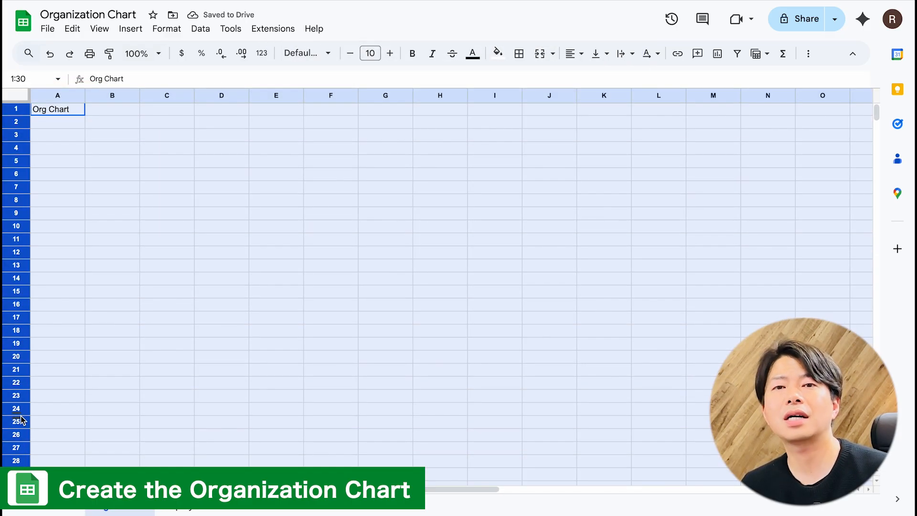
pyautogui.moveTo(21, 428); pyautogui.dragTo(20, 439)
pyautogui.click(147, 311)
pyautogui.click(201, 188)
pyautogui.press('super+Left')
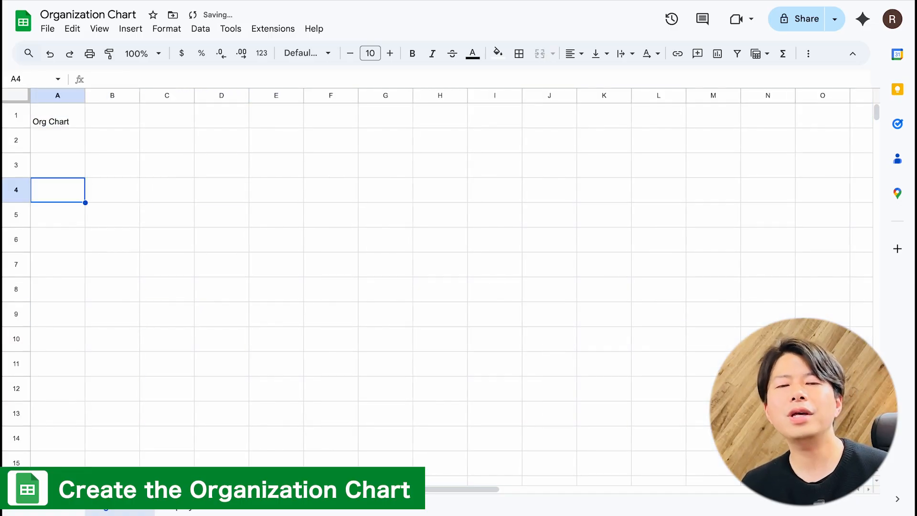
# Step: Merge cells H2:H3 into one cell for the photo
pyautogui.click(446, 145)
pyautogui.hotkey('shift', 'Down')
pyautogui.hotkey('shift', 'Right')
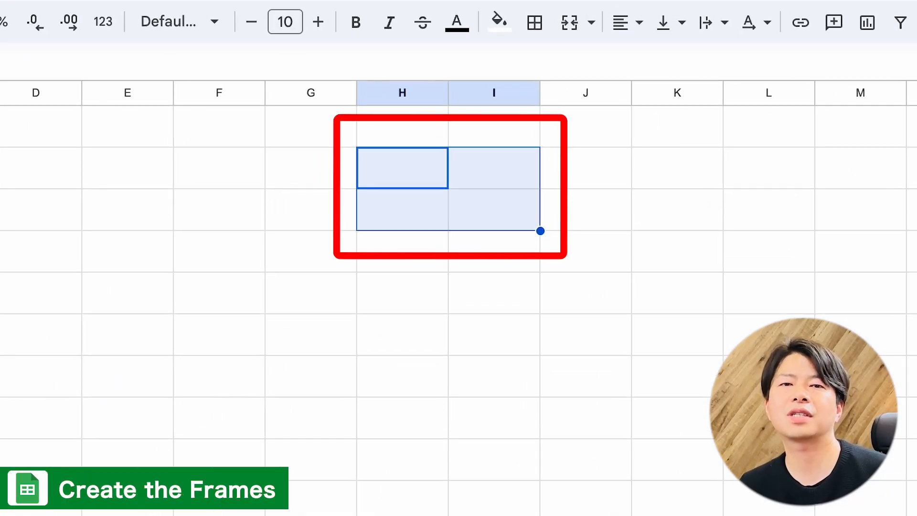
pyautogui.press('Up')
pyautogui.press('Down')
pyautogui.hotkey('shift', 'Down')
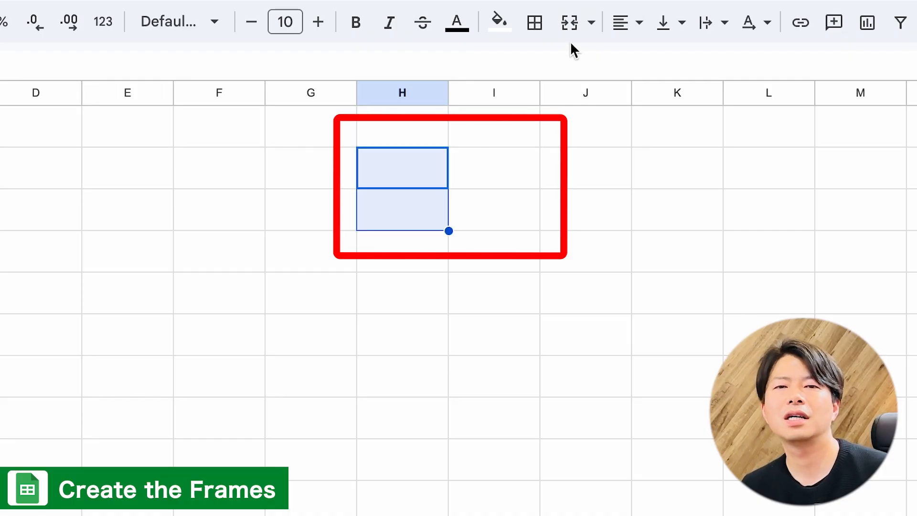
pyautogui.click(570, 22)
# Step: Merge I2:J2 for the job title and I3:J3 for the employee name
pyautogui.press('Right')
pyautogui.hotkey('shift', 'Right')
pyautogui.click(569, 22)
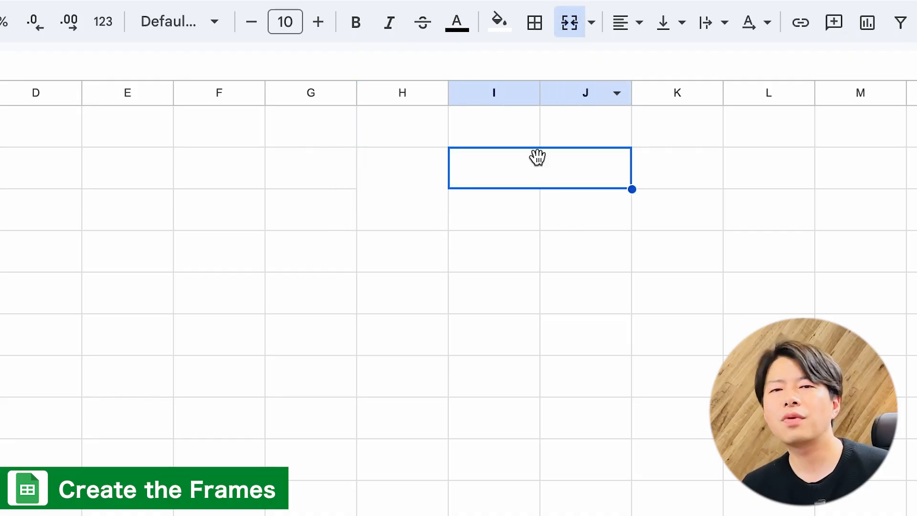
pyautogui.click(539, 203)
pyautogui.hotkey('shift', 'Right')
pyautogui.click(570, 22)
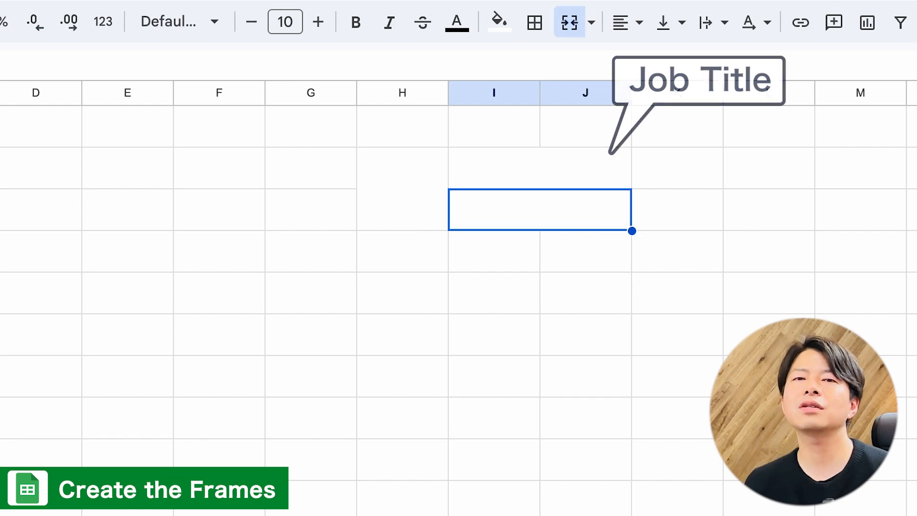
# Step: Apply all borders to the frame H2:J3
pyautogui.click(432, 176)
pyautogui.hotkey('shift', 'Right')
pyautogui.click(535, 22)
pyautogui.click(545, 65)
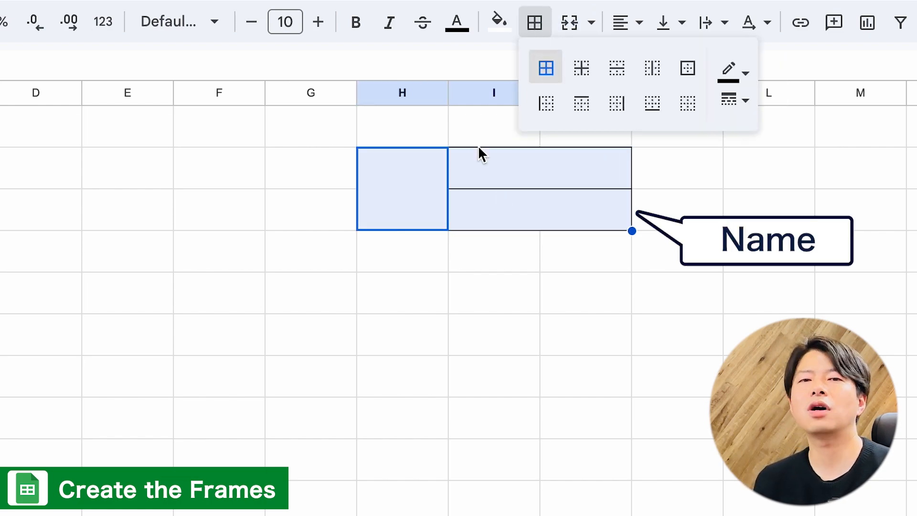
# Step: Enter "CEO" in the frame's job title cell and "Name" in the cell below it
pyautogui.click(467, 206)
pyautogui.press('Up')
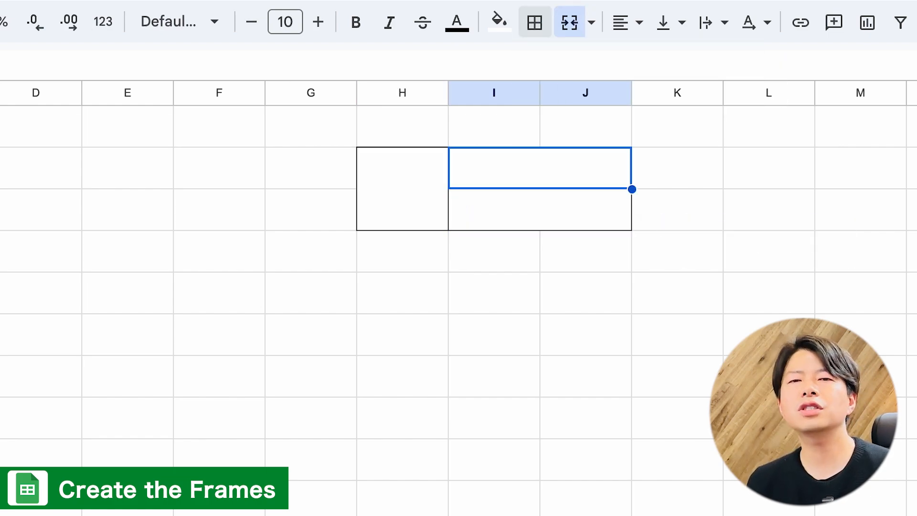
pyautogui.write('CR')
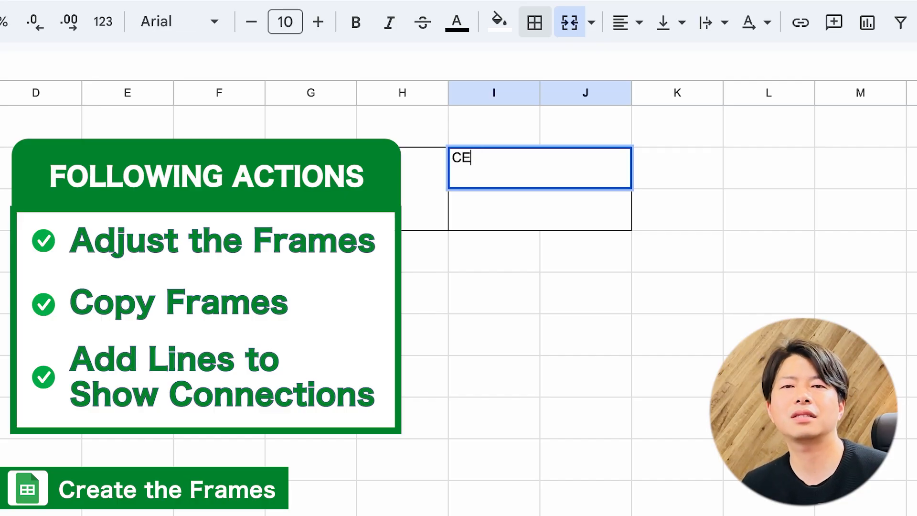
pyautogui.write('O')
pyautogui.press('Return')
pyautogui.write('Name')
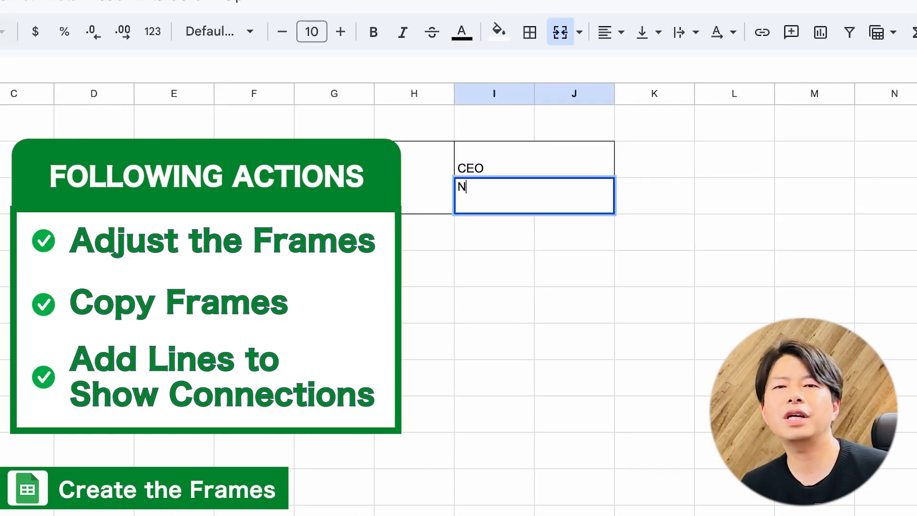
# Step: Center the job title and name cells I2:J3 of the frame both horizontally and vertically
pyautogui.press('Return')
pyautogui.press('Up')
pyautogui.press('Up')
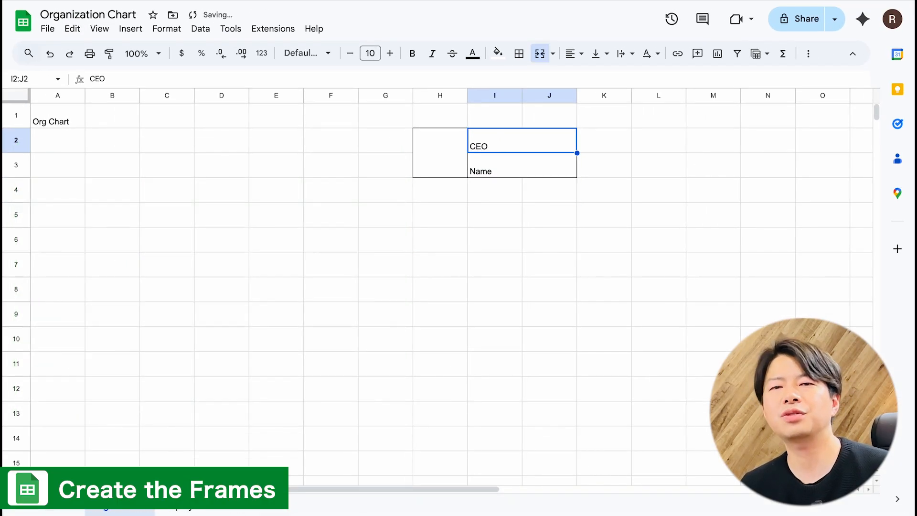
pyautogui.hotkey('shift', 'Down')
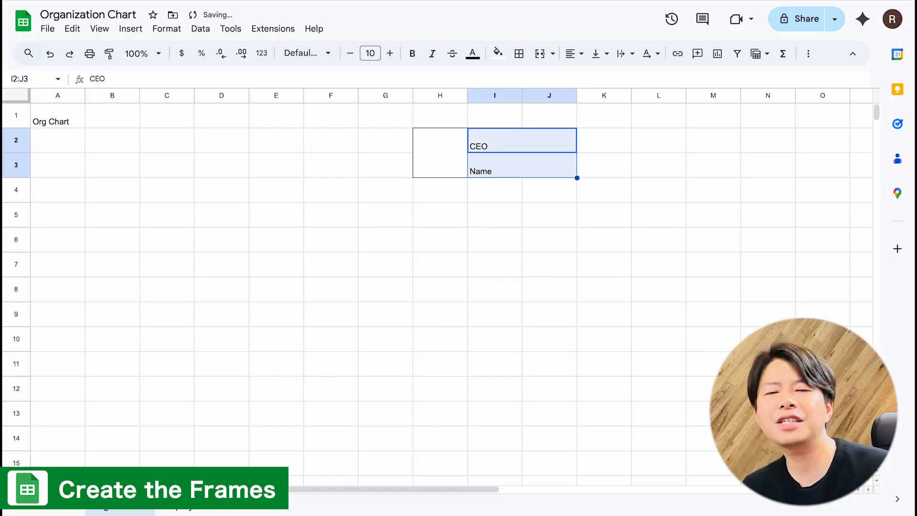
pyautogui.click(580, 55)
pyautogui.click(594, 79)
pyautogui.click(603, 53)
pyautogui.click(620, 84)
# Step: Enter "Photo" in the merged cell H2:H3 and center it horizontally and vertically
pyautogui.click(440, 159)
pyautogui.write('Photo')
pyautogui.press('Up')
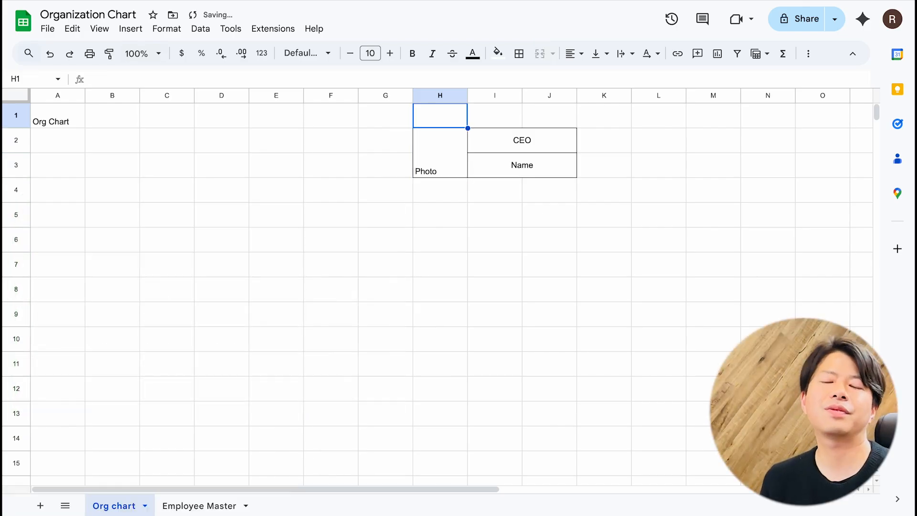
pyautogui.press('Down')
pyautogui.click(577, 56)
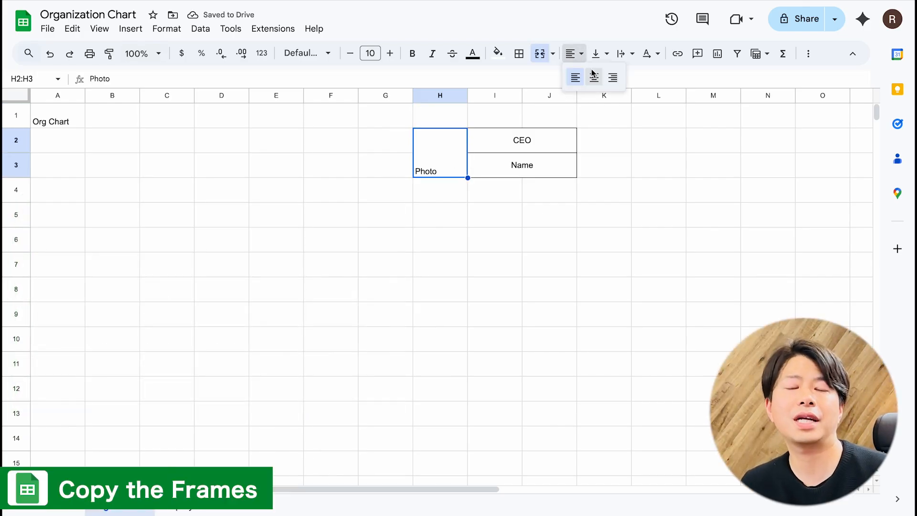
pyautogui.click(593, 75)
pyautogui.click(602, 54)
pyautogui.click(618, 76)
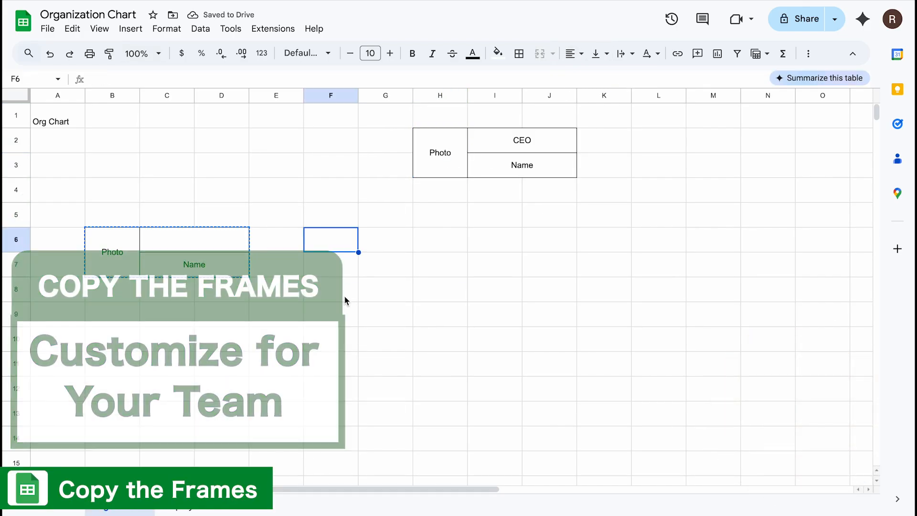
# Step: Paste copies of the frame across row 6 at B, F, J and N, and stack three more in B9:D14
pyautogui.press('super+v')
pyautogui.press('Right')
pyautogui.press('Right')
pyautogui.press('Right')
pyautogui.press('super+v')
pyautogui.press('Right')
pyautogui.press('Right')
pyautogui.press('Right')
pyautogui.write('Photo\t \tName')
pyautogui.write('Photo\t \tName')
pyautogui.press('Down')
# Step: Copy the stacked frames in B9:D14 and paste them at F9, J9 and N9
pyautogui.write('Photo\t \tName')
pyautogui.moveTo(113, 320); pyautogui.dragTo(201, 438)
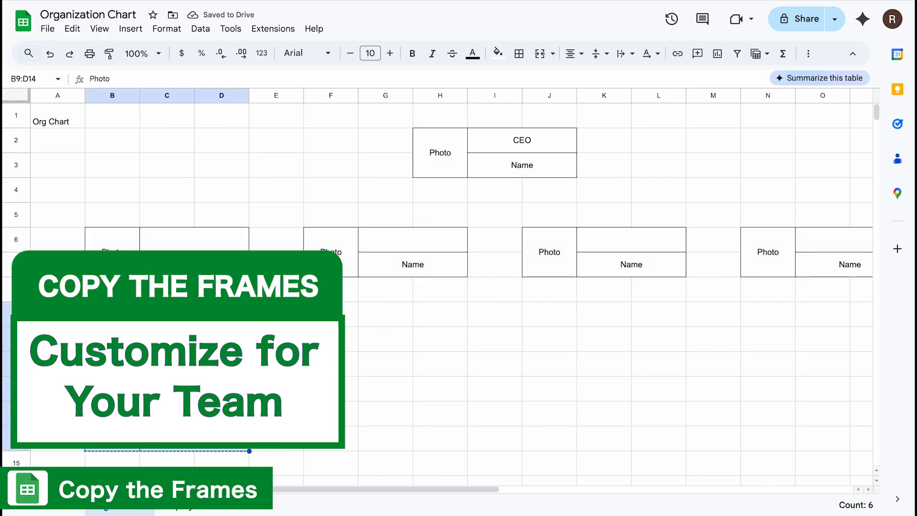
pyautogui.press('super+c')
pyautogui.click(340, 316)
pyautogui.press('super+v')
pyautogui.click(565, 315)
pyautogui.press('super+v')
pyautogui.click(778, 313)
pyautogui.press('super+v')
# Step: Enter the job titles "CFO", "CTO" and "CMO" in the second, third and fourth frames of row 6
pyautogui.click(151, 53)
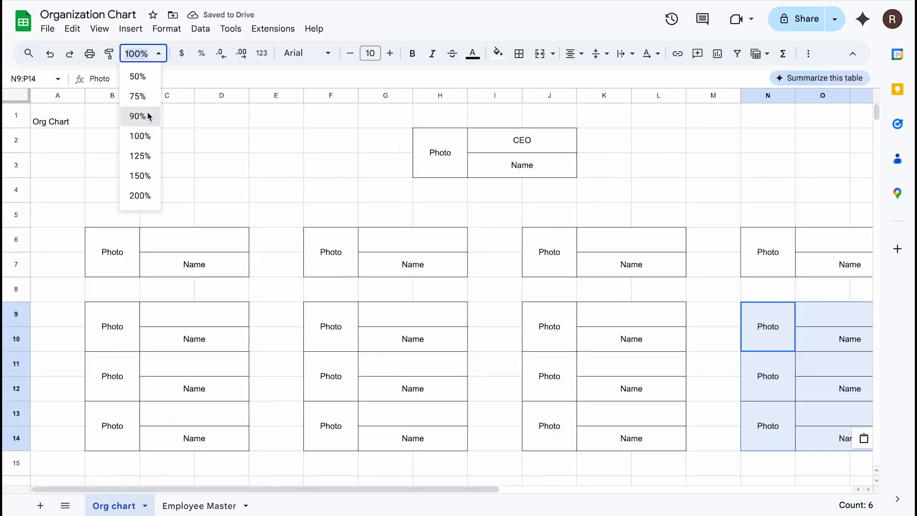
pyautogui.click(148, 116)
pyautogui.moveTo(199, 113); pyautogui.dragTo(199, 127)
pyautogui.click(271, 156)
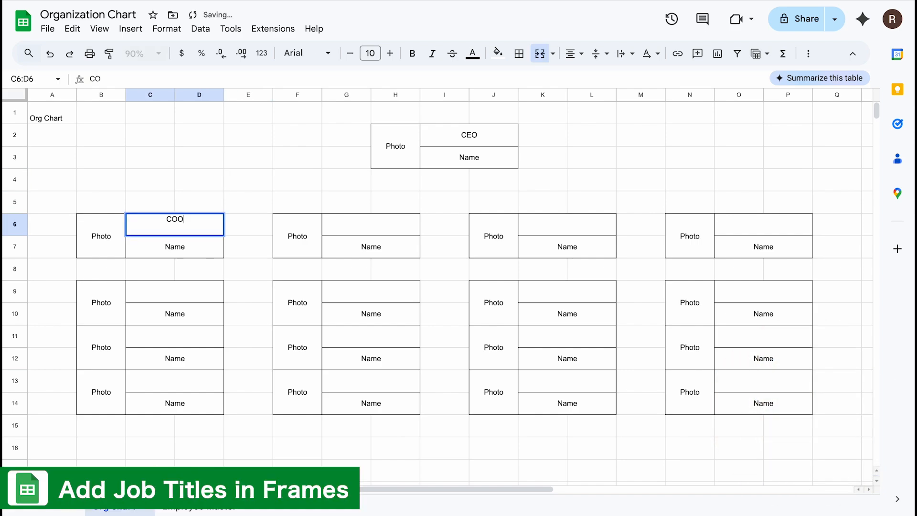
pyautogui.click(372, 225)
pyautogui.write('CFO')
pyautogui.click(567, 225)
pyautogui.write('CTO')
pyautogui.click(764, 225)
pyautogui.write('CMO')
pyautogui.press('Return')
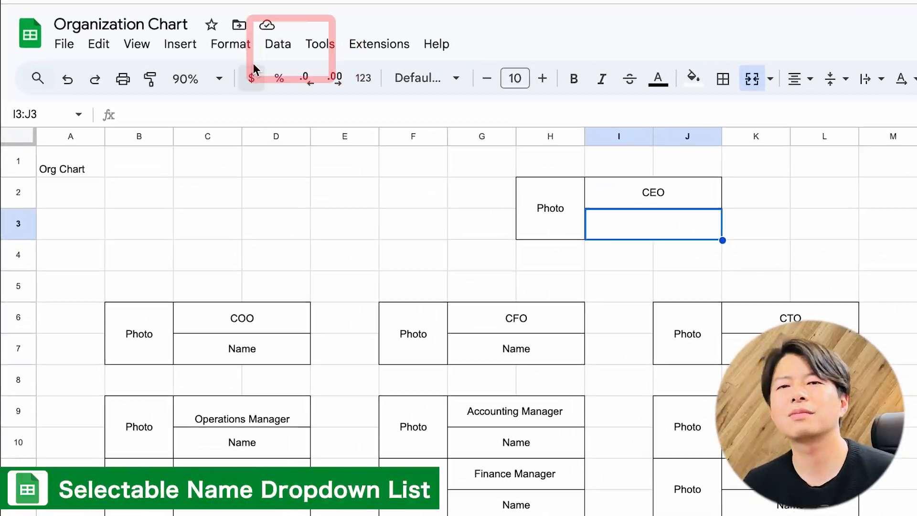
# Step: Add a data validation rule to the CEO name cell I3:J3 with the criterion Dropdown (from a range)
pyautogui.click(278, 44)
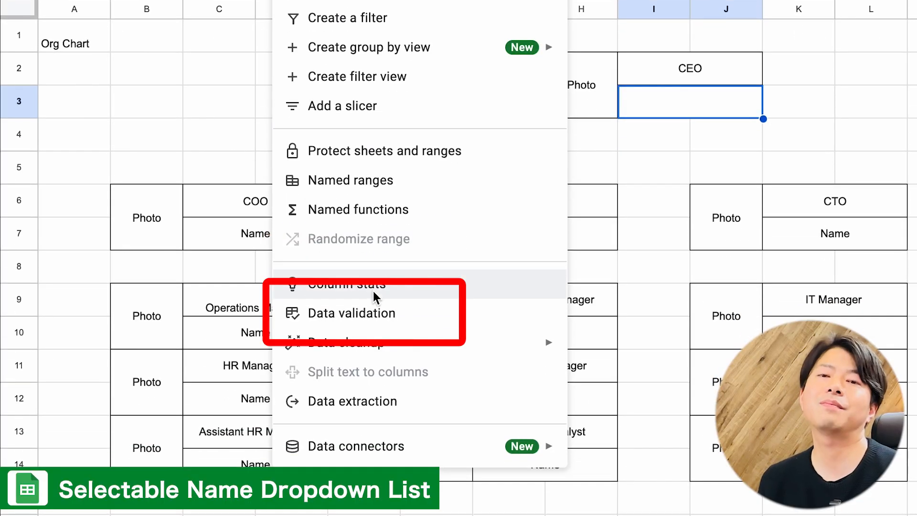
pyautogui.click(377, 316)
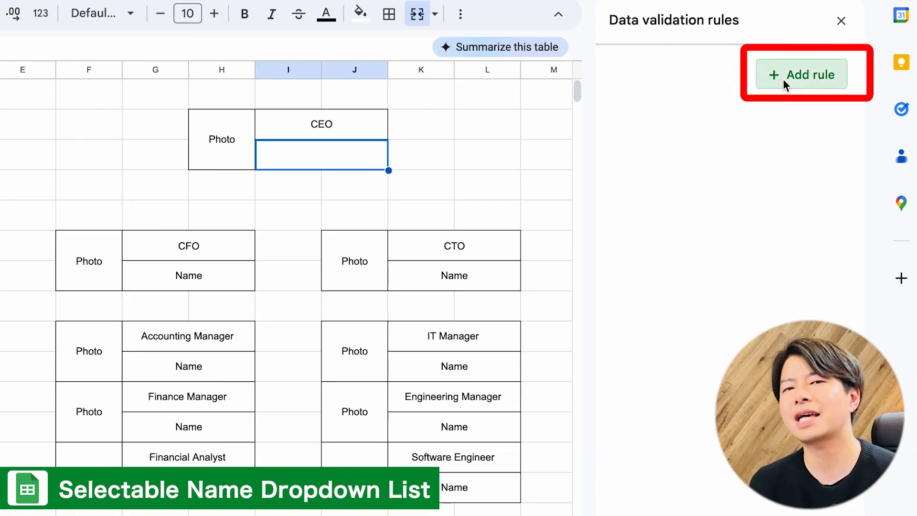
pyautogui.click(784, 77)
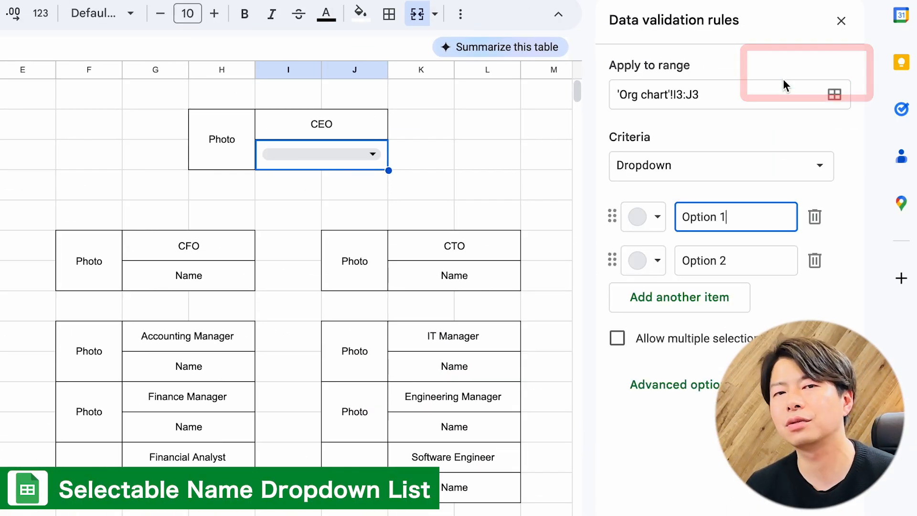
pyautogui.click(820, 163)
pyautogui.click(761, 192)
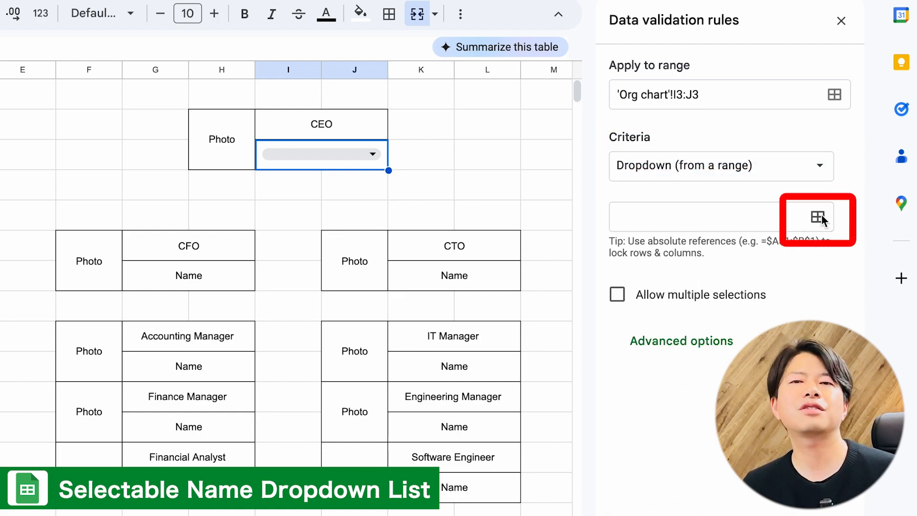
# Step: Set the dropdown's source range to 'Employee Master'!B2:B18
pyautogui.click(819, 216)
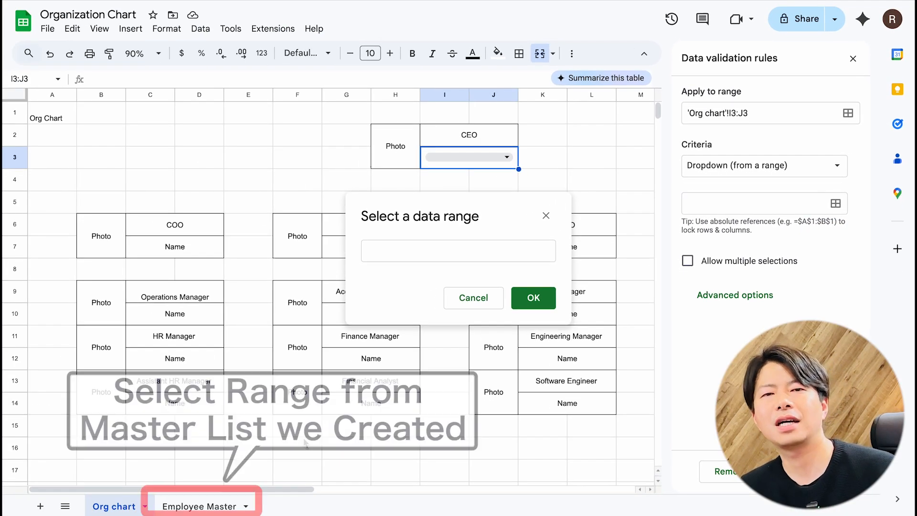
pyautogui.click(199, 507)
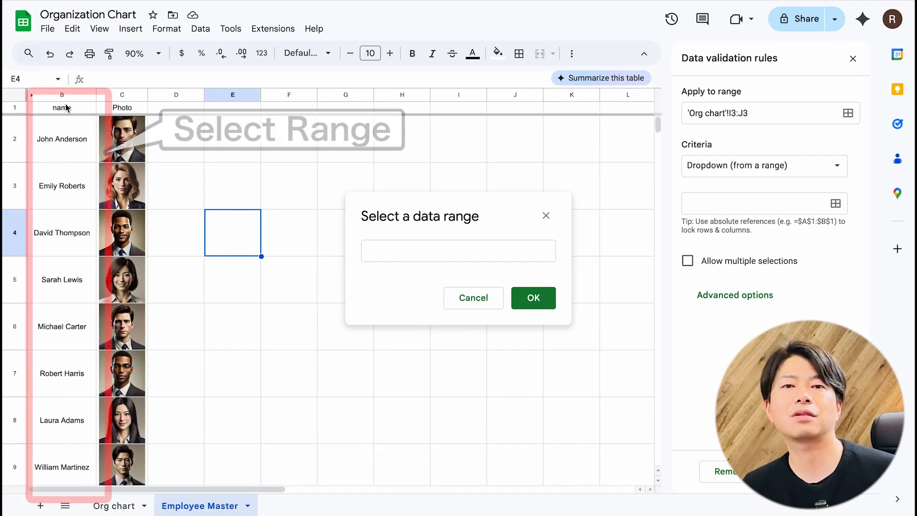
pyautogui.click(65, 138)
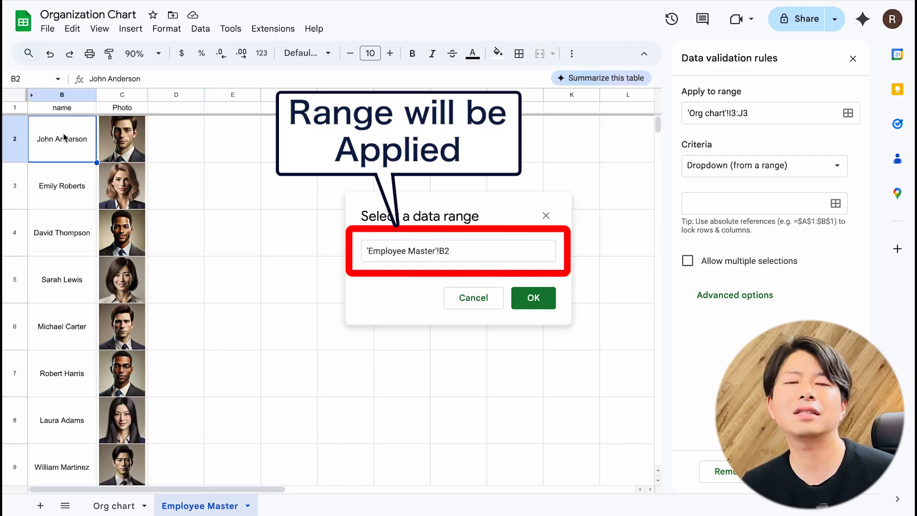
pyautogui.hotkey('ctrl', 'shift', 'Down')
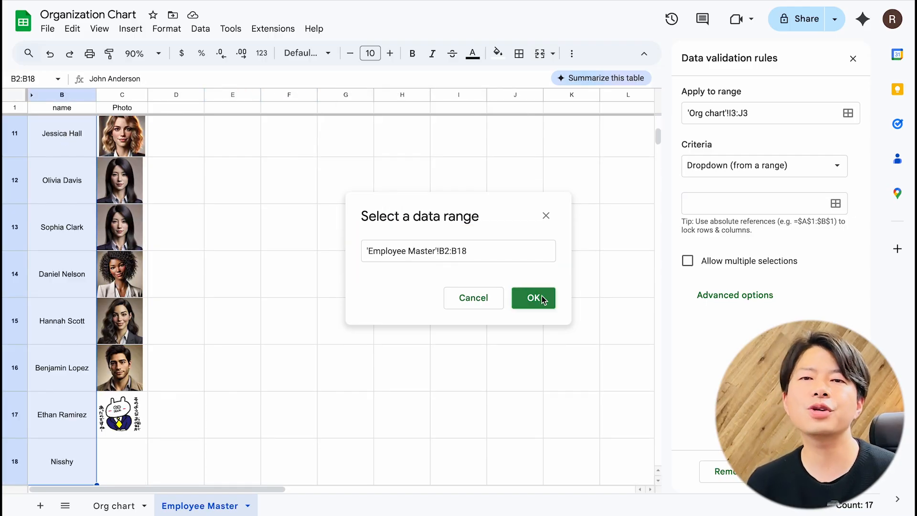
pyautogui.click(534, 299)
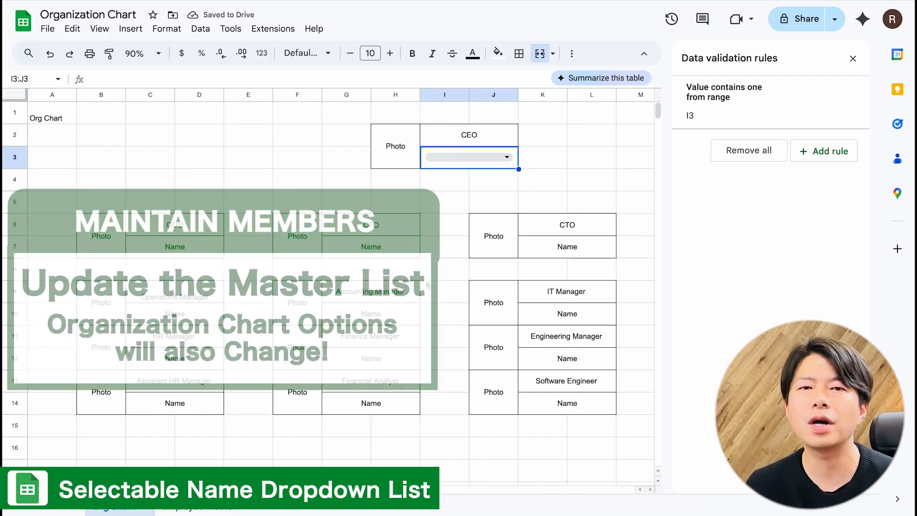
# Step: Test the CEO name dropdown by picking different employees from its list
pyautogui.click(506, 157)
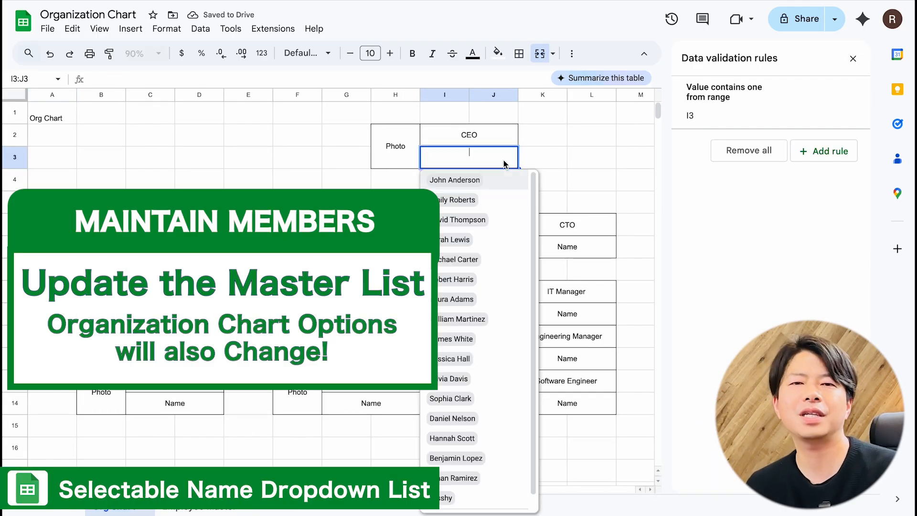
pyautogui.click(452, 180)
pyautogui.click(507, 157)
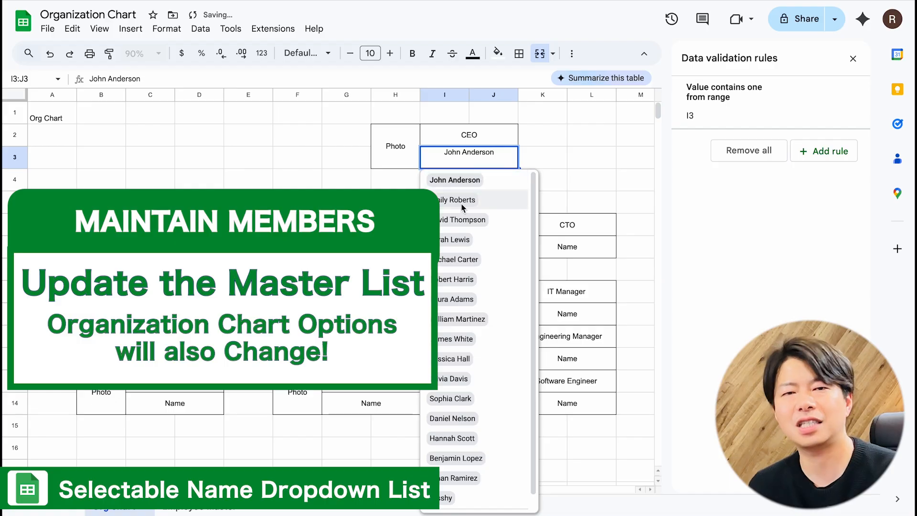
pyautogui.click(459, 200)
pyautogui.click(508, 158)
pyautogui.click(480, 181)
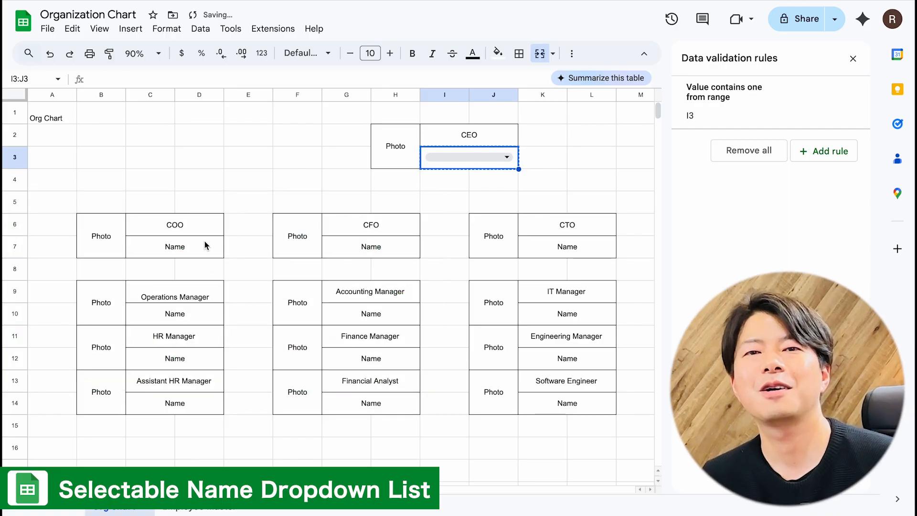
# Step: Copy the empty dropdown cell I3:J3 and paste it into the name cells of all other frames
pyautogui.hotkey('ctrl', 'c')
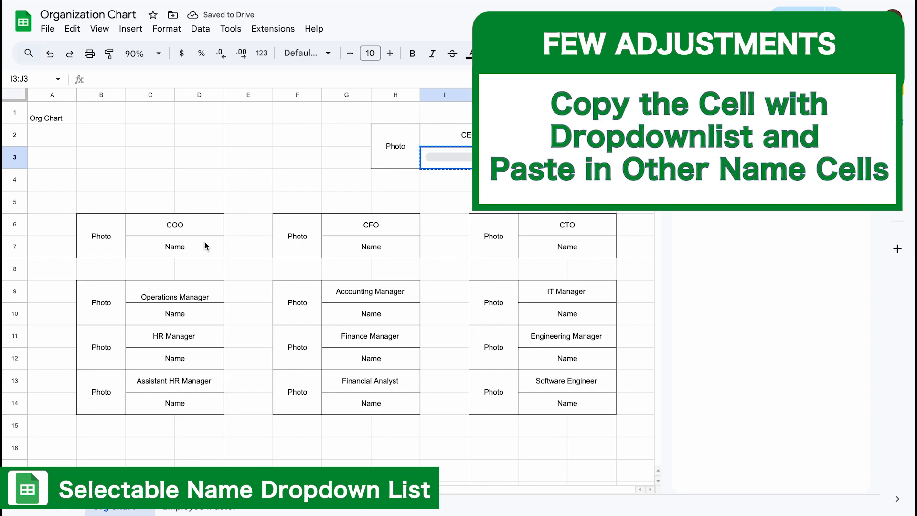
pyautogui.click(207, 246)
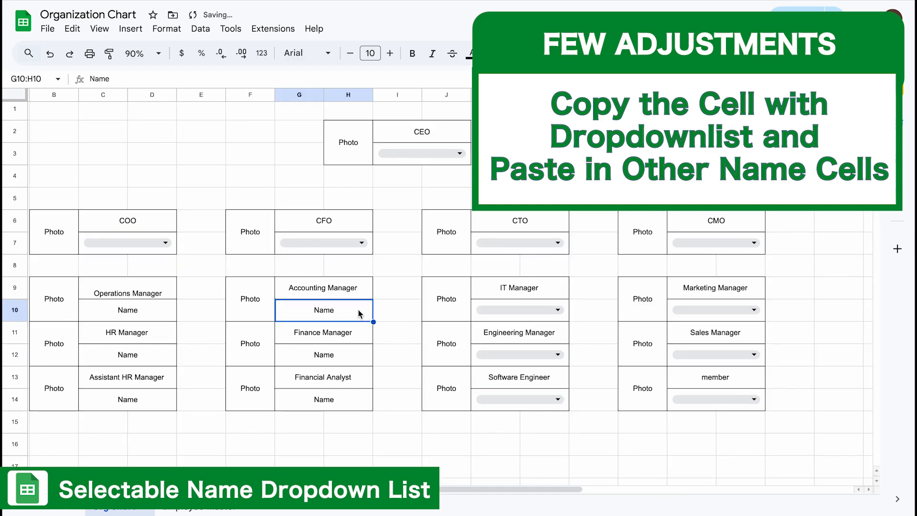
pyautogui.click(213, 247)
pyautogui.click(335, 146)
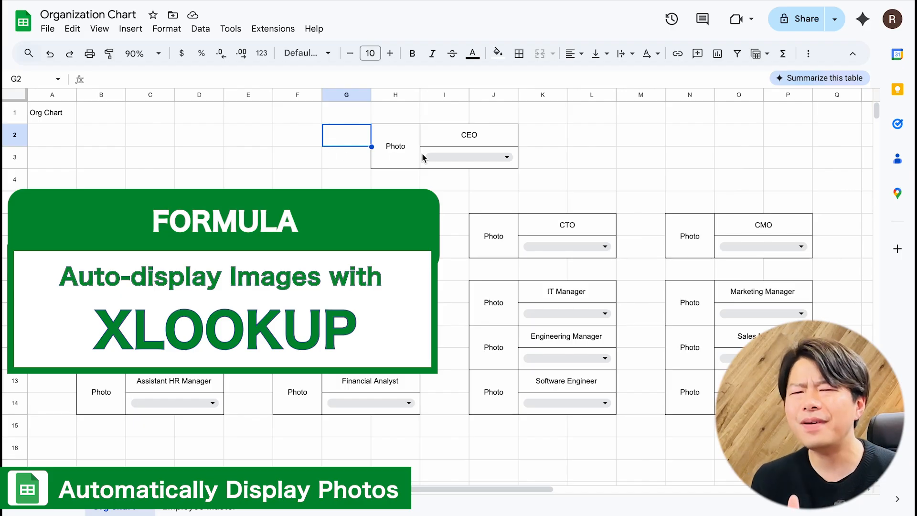
# Step: Replace the CEO frame's photo placeholder with an XLOOKUP formula that uses name cell I3 as the search key
pyautogui.click(395, 160)
pyautogui.press('Delete')
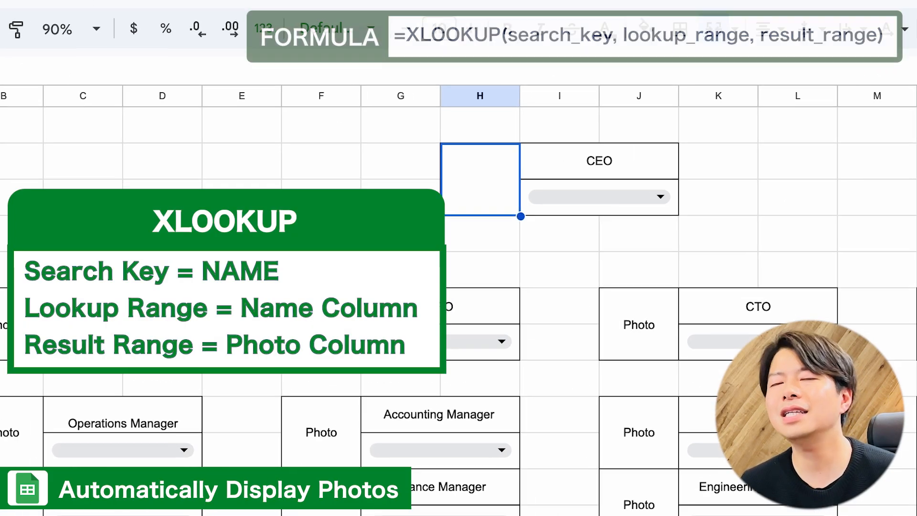
pyautogui.write('=')
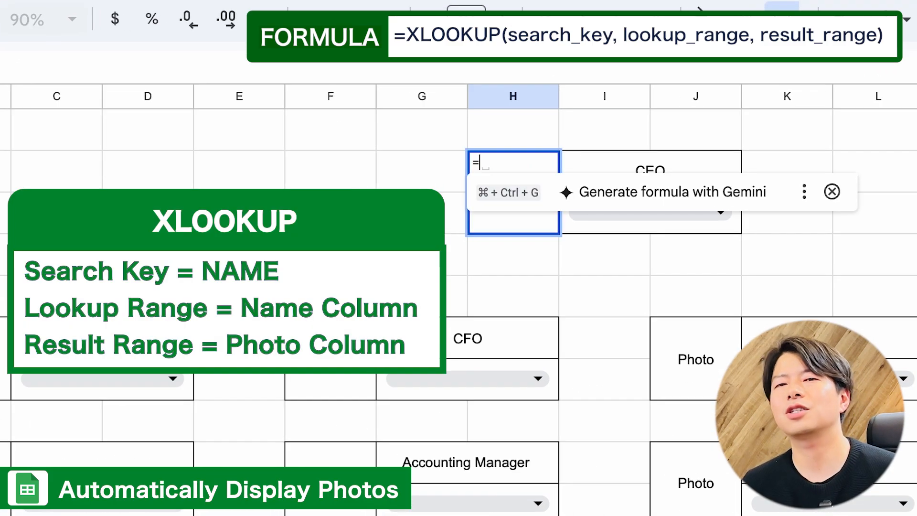
pyautogui.write('xlookup(')
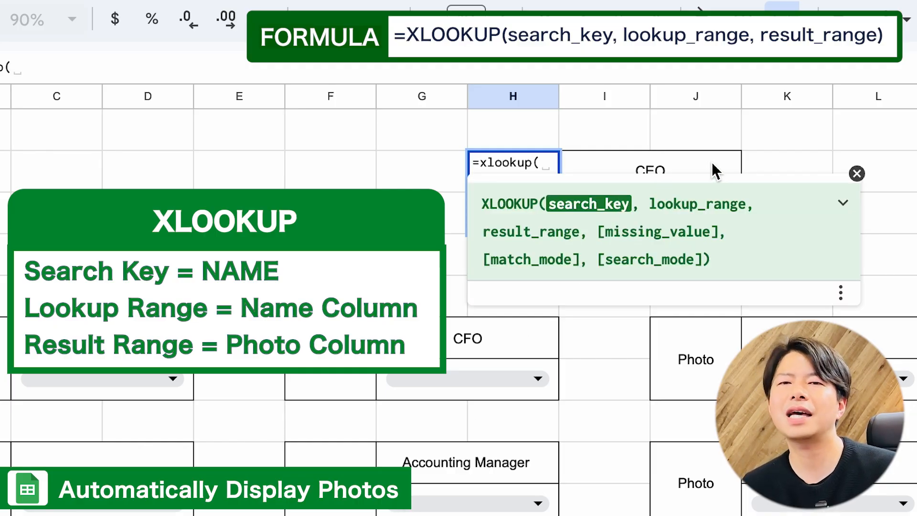
pyautogui.click(730, 162)
pyautogui.press('Down')
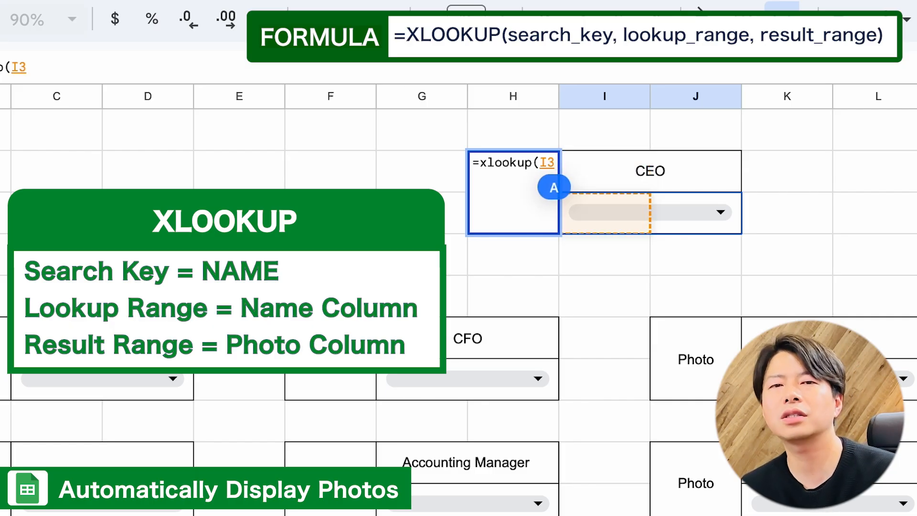
pyautogui.write(',')
# Step: Set the lookup range to 'Employee Master'!B:B and the result range to 'Employee Master'!C:C in the formula
pyautogui.click(205, 508)
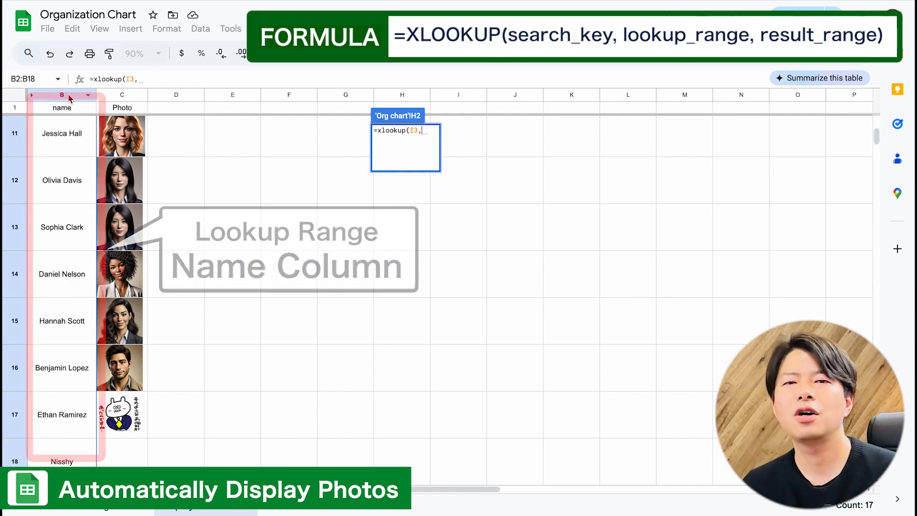
pyautogui.click(69, 98)
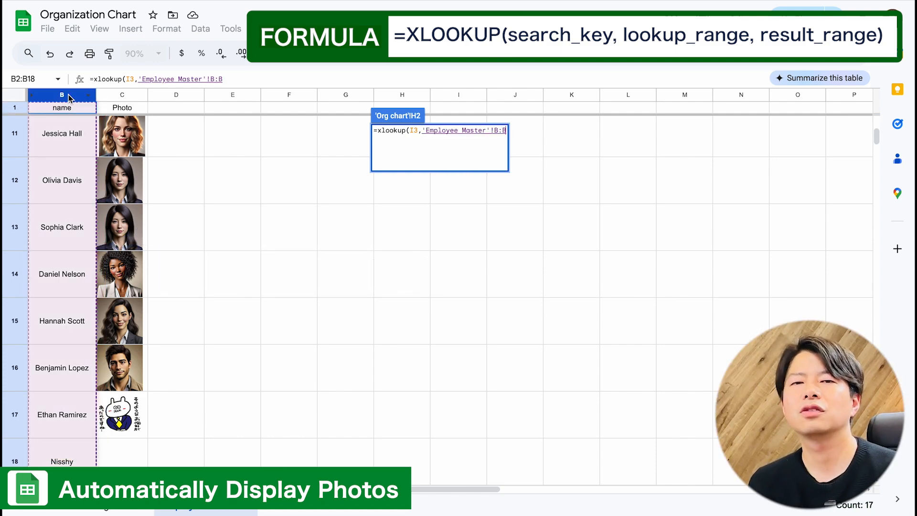
pyautogui.write(',')
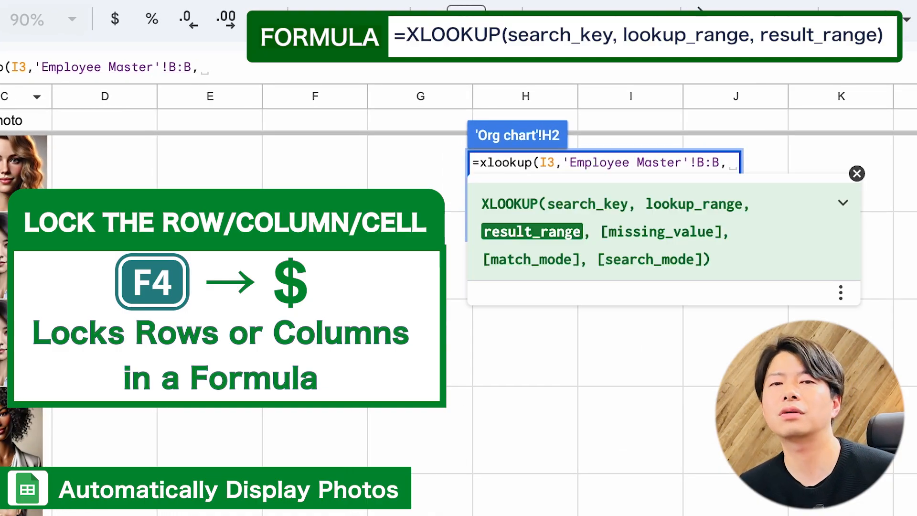
pyautogui.click(1, 99)
# Step: Lock the two ranges as $B:$B and $C:$C and complete the XLOOKUP formula
pyautogui.click(698, 163)
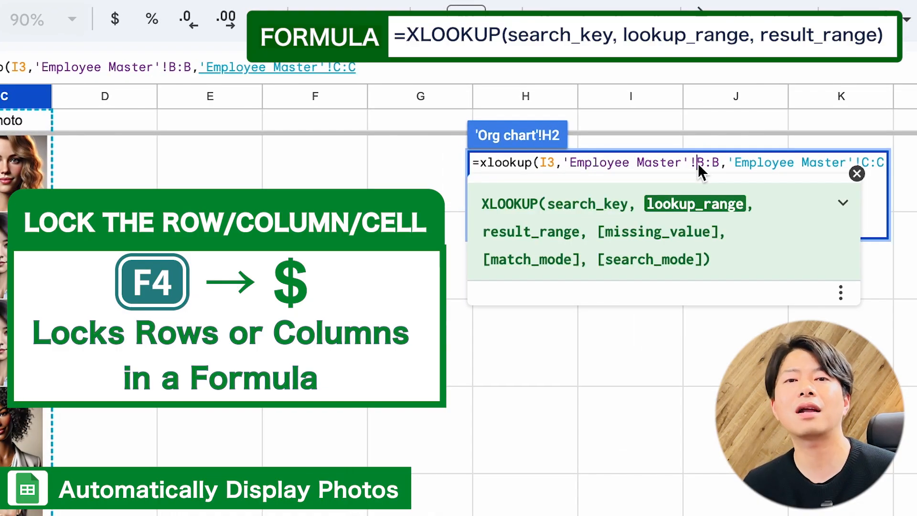
pyautogui.press('F4')
pyautogui.press('F4')
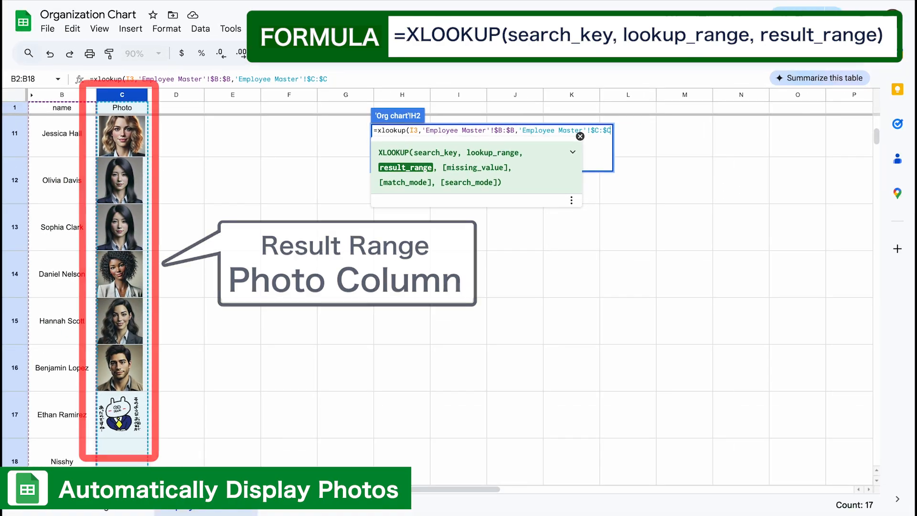
pyautogui.write(')')
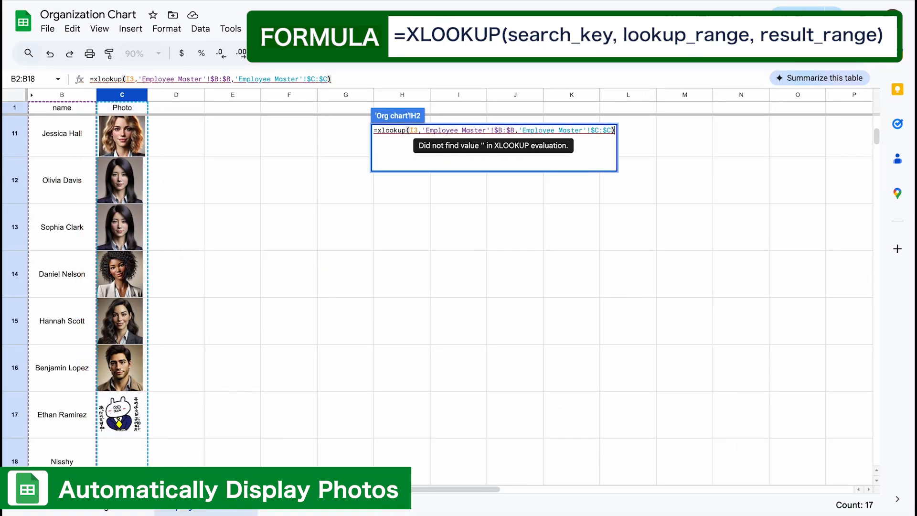
pyautogui.press('Return')
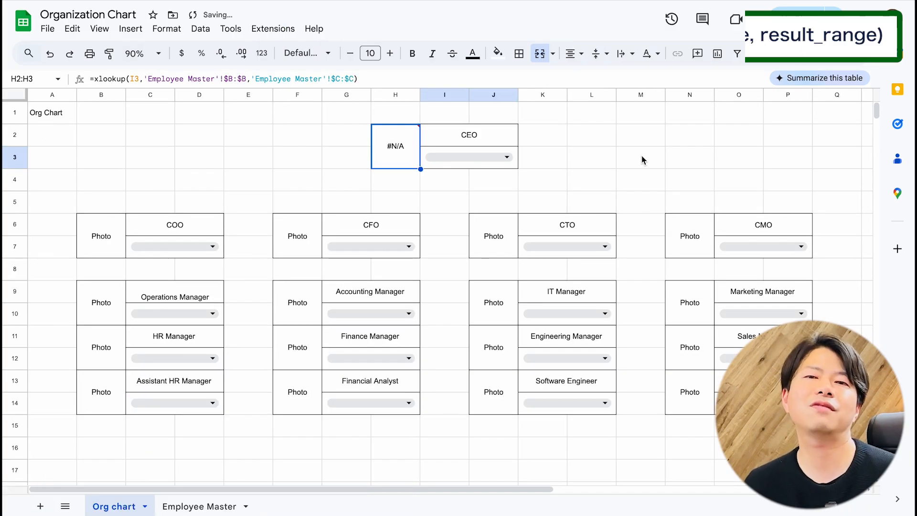
# Step: Test the photo lookup by picking several employees in the CEO name dropdown, ending with the first one in the list
pyautogui.click(506, 157)
pyautogui.click(465, 181)
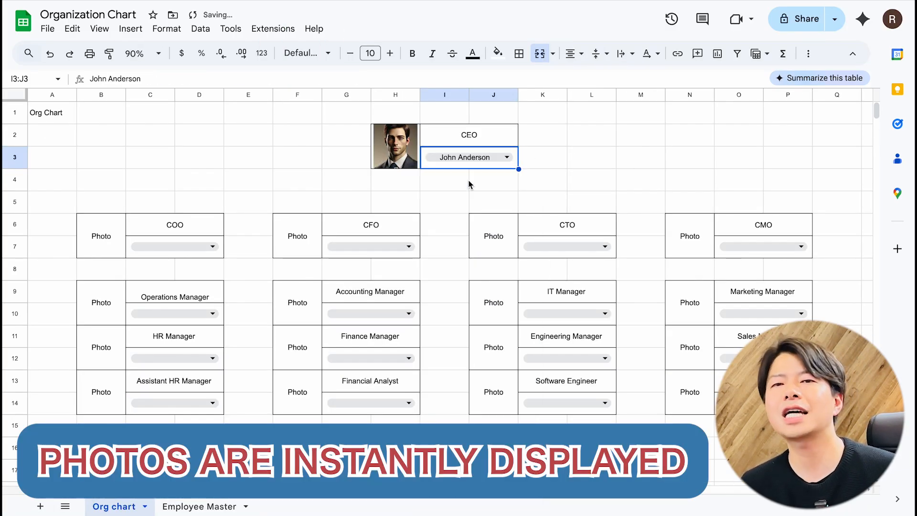
pyautogui.click(471, 157)
pyautogui.click(460, 218)
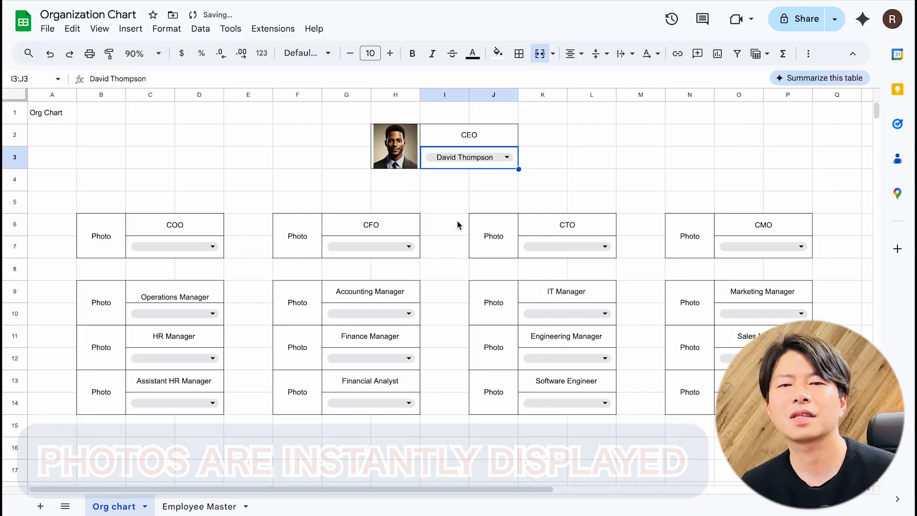
pyautogui.click(487, 157)
pyautogui.click(468, 239)
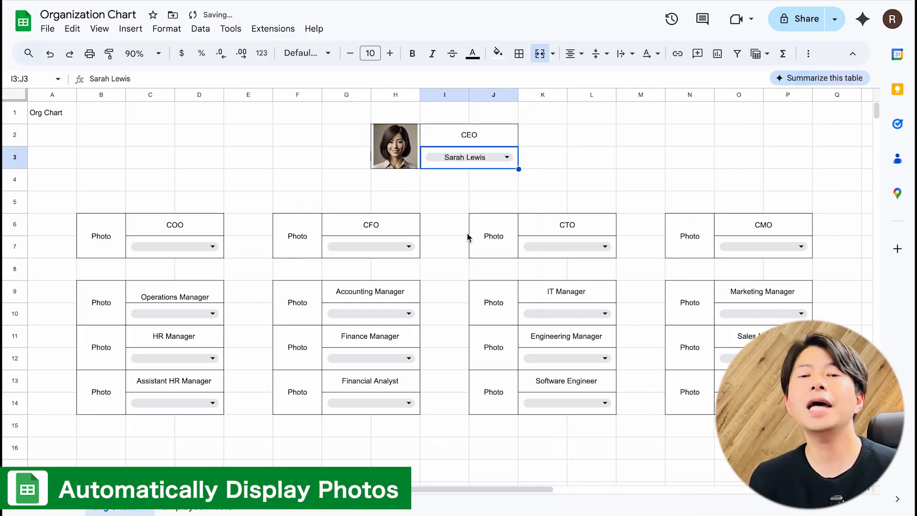
pyautogui.click(495, 160)
pyautogui.click(471, 181)
pyautogui.click(430, 203)
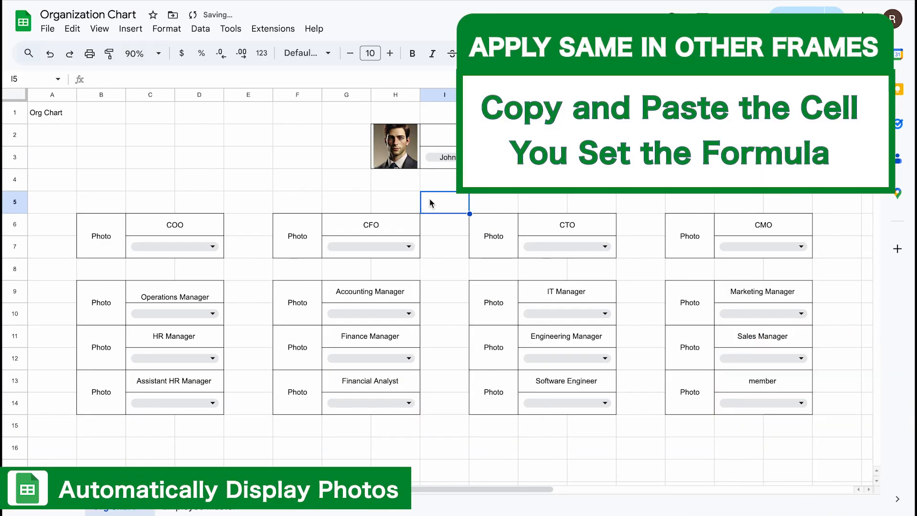
# Step: Copy the CEO frame's photo lookup formula into the photo cells of the COO and CFO columns, down to row 14
pyautogui.click(400, 156)
pyautogui.hotkey('ctrl', 'c')
pyautogui.click(106, 239)
pyautogui.hotkey('ctrl', 'v')
pyautogui.moveTo(110, 301); pyautogui.dragTo(109, 386)
pyautogui.hotkey('ctrl', 'v')
pyautogui.click(302, 240)
pyautogui.click(400, 163)
pyautogui.moveTo(309, 326); pyautogui.dragTo(297, 389)
pyautogui.hotkey('ctrl', 'v')
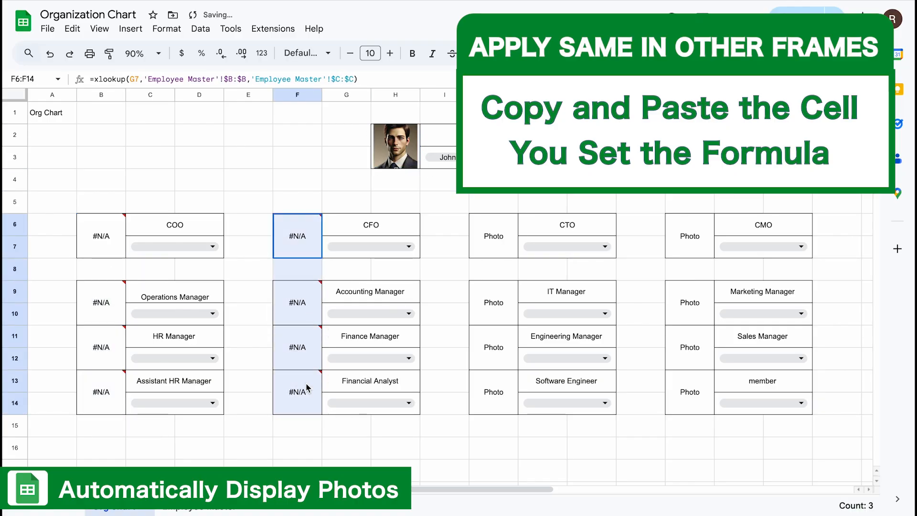
# Step: Paste the photo lookup formula into all photo cells of the CTO and CMO columns
pyautogui.moveTo(493, 236); pyautogui.dragTo(494, 392)
pyautogui.hotkey('ctrl', 'v')
pyautogui.click(693, 236)
pyautogui.hotkey('ctrl', 'v')
# Step: Pick an employee from the name dropdowns of the COO, CFO, CTO, CMO and Operations Manager frames
pyautogui.click(175, 247)
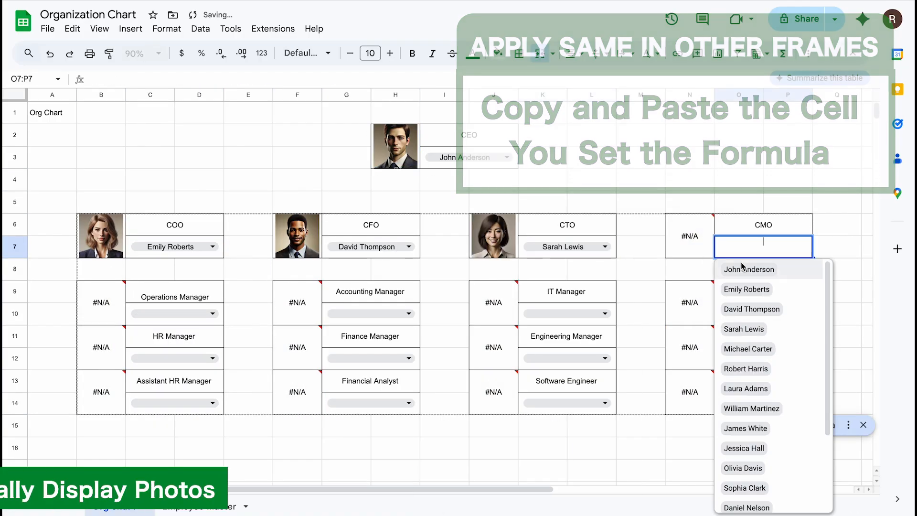
pyautogui.click(745, 369)
pyautogui.scroll(-2, 622, 335)
pyautogui.click(210, 247)
pyautogui.click(163, 408)
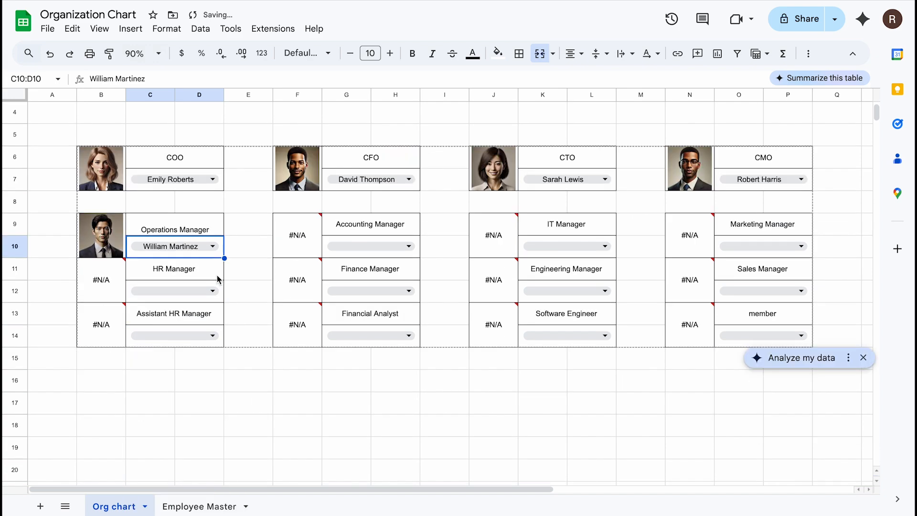
# Step: Pick employees for the two HR frames and for all frames in the Accounting and IT Manager columns
pyautogui.click(211, 291)
pyautogui.click(160, 473)
pyautogui.click(210, 336)
pyautogui.scroll(-3, 165, 406)
pyautogui.click(567, 326)
pyautogui.click(606, 291)
pyautogui.click(554, 393)
pyautogui.click(605, 336)
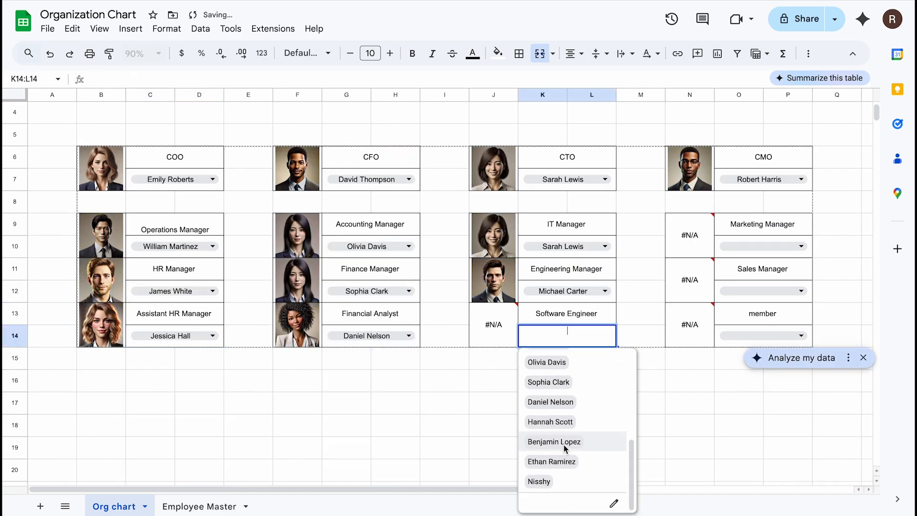
pyautogui.click(564, 446)
# Step: Pick employees for the Marketing Manager, Sales Manager and member frames
pyautogui.click(801, 247)
pyautogui.click(751, 310)
pyautogui.click(674, 387)
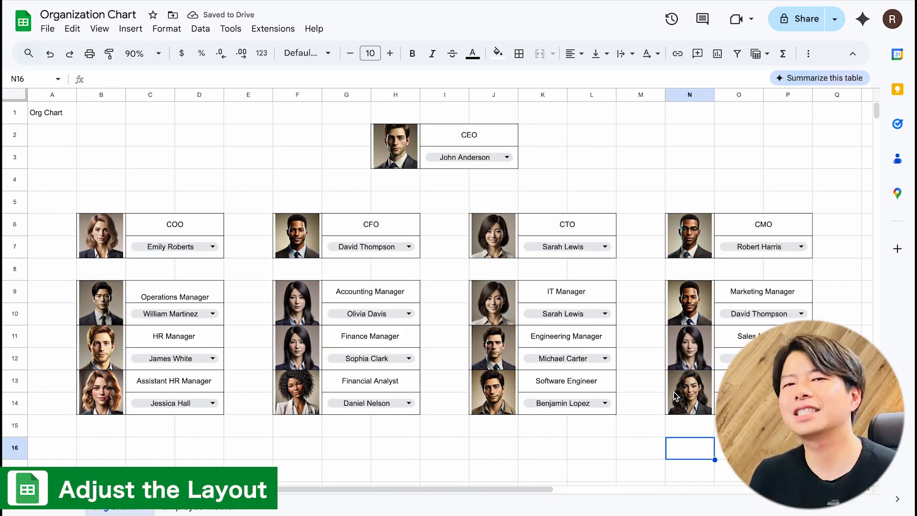
# Step: Format the Org Chart title row in bold at font size 14
pyautogui.click(22, 119)
pyautogui.click(370, 53)
pyautogui.click(371, 214)
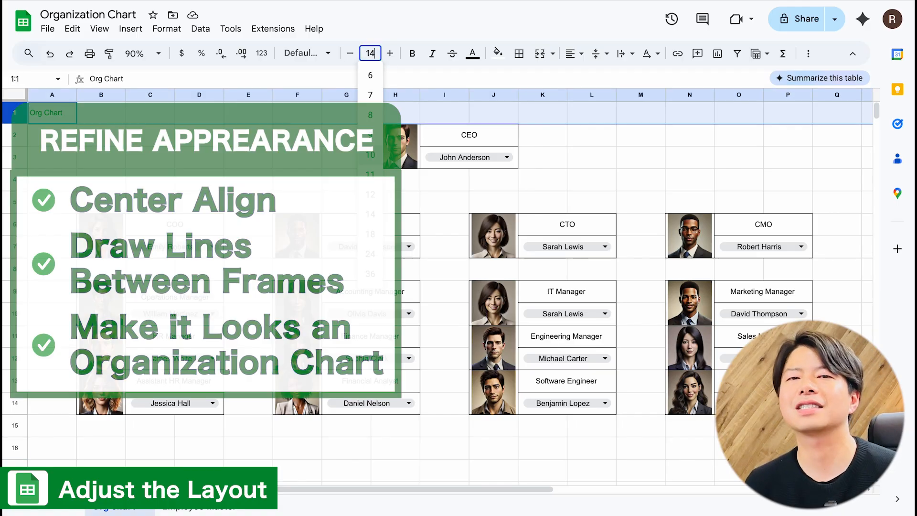
pyautogui.hotkey('ctrl', 'b')
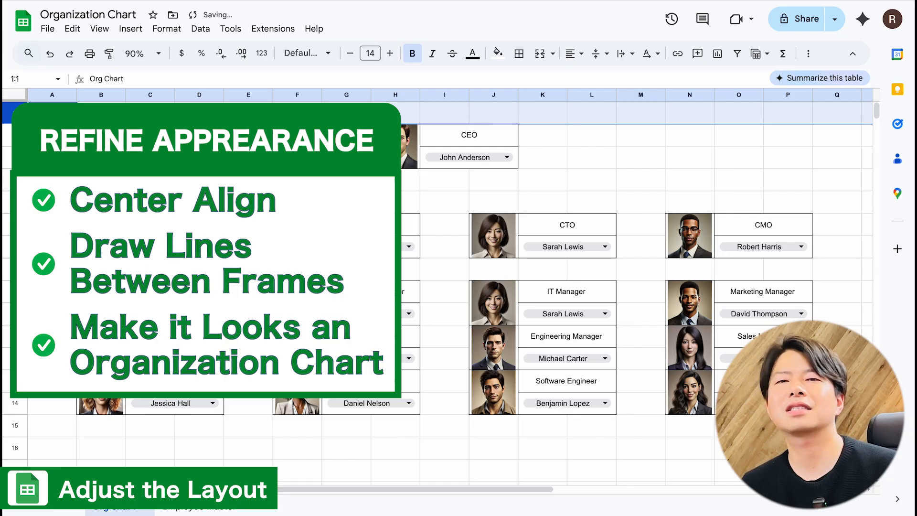
pyautogui.click(200, 136)
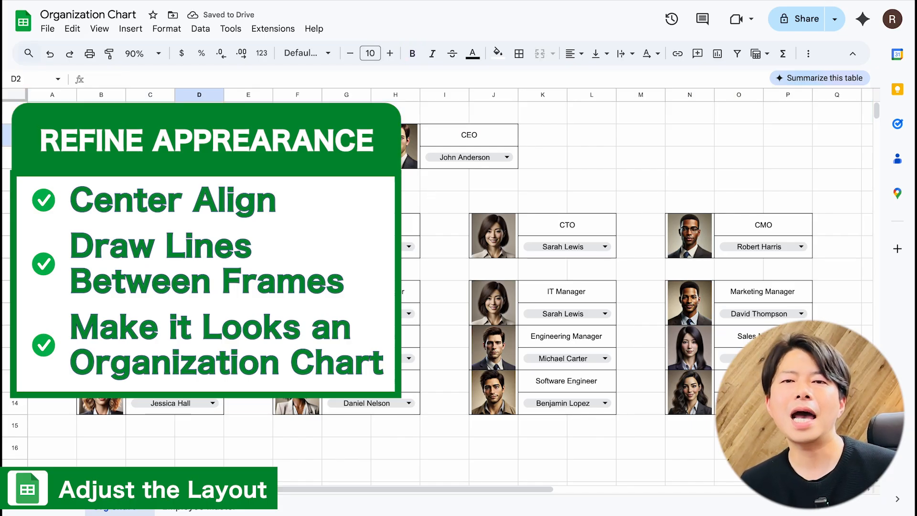
# Step: Draw a vertical connector between the COO and Operations Manager frames by adding an inner vertical border to C8:D8
pyautogui.moveTo(150, 270); pyautogui.dragTo(200, 270)
pyautogui.click(519, 54)
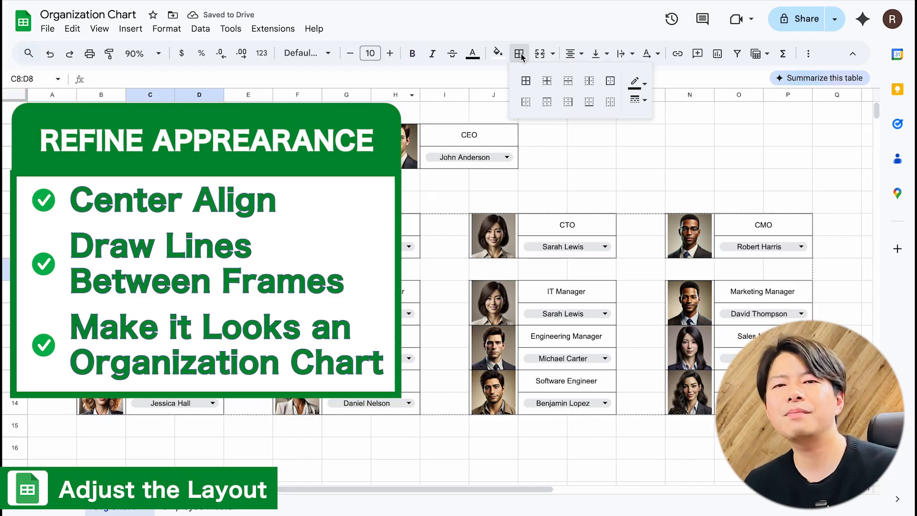
pyautogui.click(589, 80)
pyautogui.click(440, 239)
# Step: Repeat the inner vertical border in row 8 below the CFO, CTO and CMO frames
pyautogui.moveTo(358, 277); pyautogui.dragTo(377, 278)
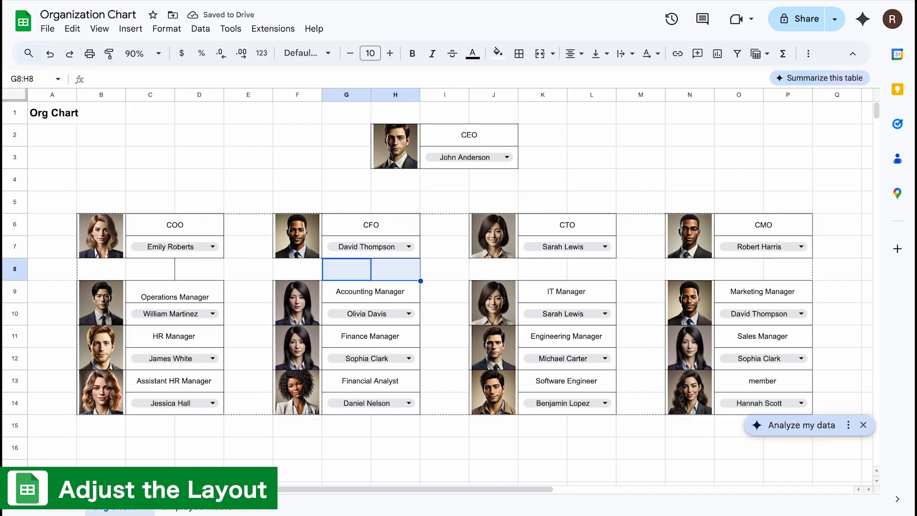
pyautogui.press('F4')
pyautogui.moveTo(543, 277); pyautogui.dragTo(585, 273)
pyautogui.press('F4')
pyautogui.moveTo(740, 273); pyautogui.dragTo(783, 273)
pyautogui.press('F4')
pyautogui.press('F4')
# Step: Draw border lines in rows 4 and 5 that connect the CEO frame to the COO, CFO, CTO and CMO frames
pyautogui.moveTo(154, 203); pyautogui.dragTo(636, 206)
pyautogui.click(519, 53)
pyautogui.click(567, 77)
pyautogui.click(445, 180)
# Step: Hide the sheet's gridlines
pyautogui.click(99, 28)
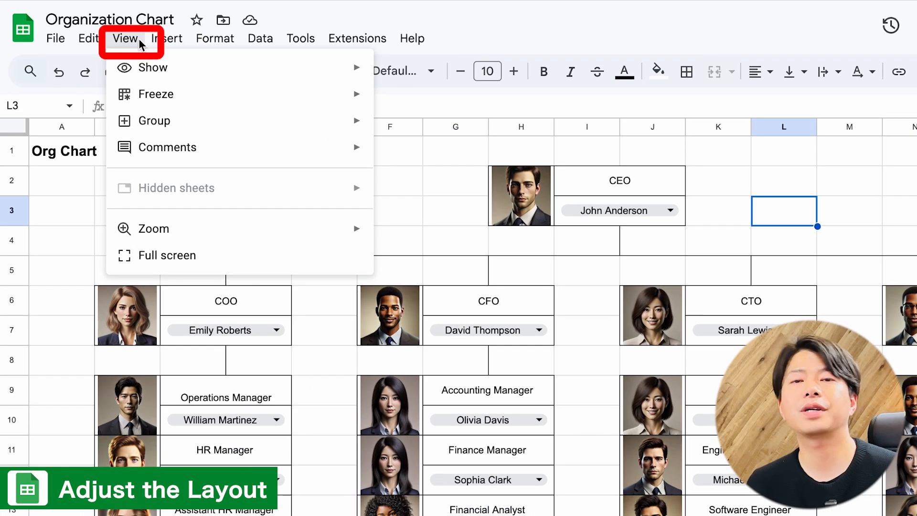
pyautogui.moveTo(153, 68)
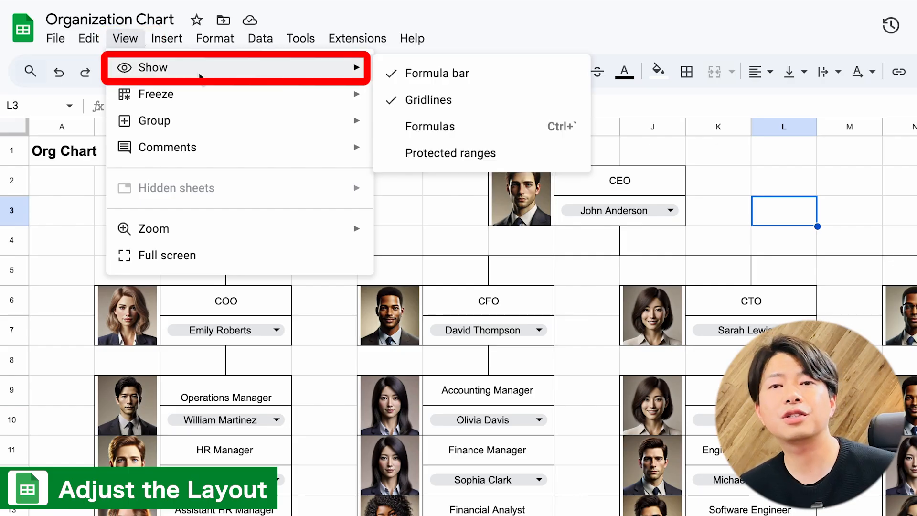
pyautogui.click(411, 101)
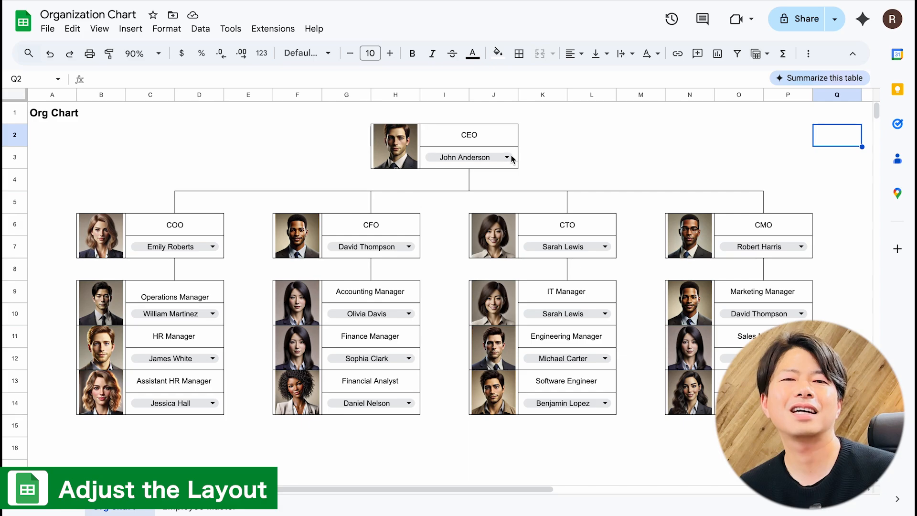
# Step: Test the CEO frame's photo lookup by choosing three different employees in turn from its name dropdown
pyautogui.doubleClick(669, 209)
pyautogui.click(461, 240)
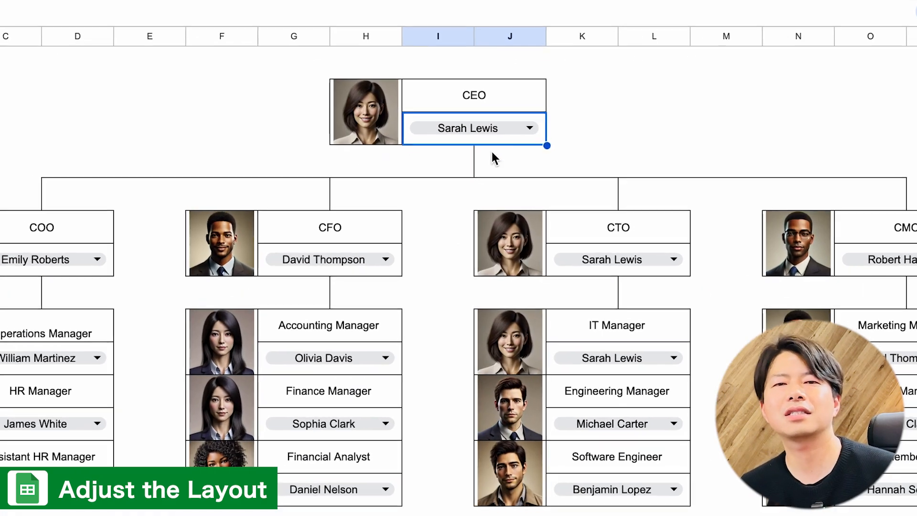
pyautogui.click(506, 157)
pyautogui.click(455, 403)
pyautogui.click(497, 133)
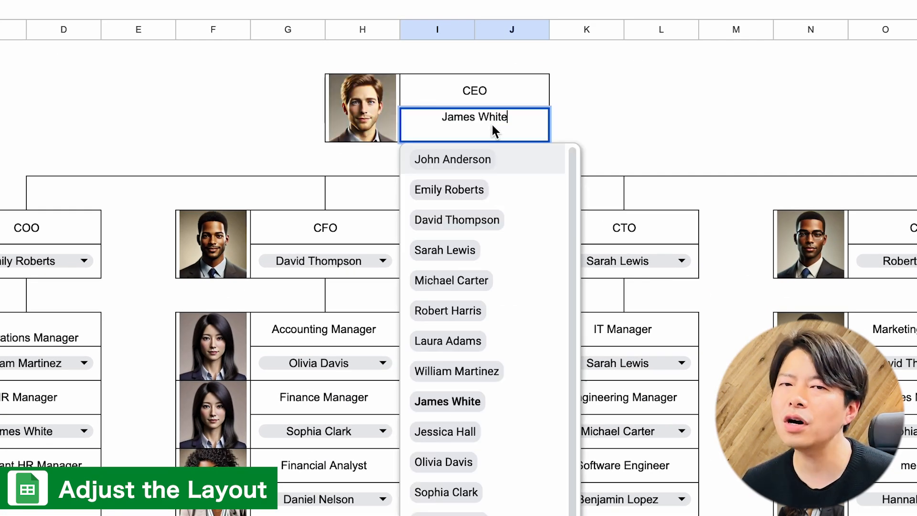
pyautogui.click(470, 430)
# Step: Assign a different employee to the CFO frame from its name dropdown
pyautogui.click(382, 261)
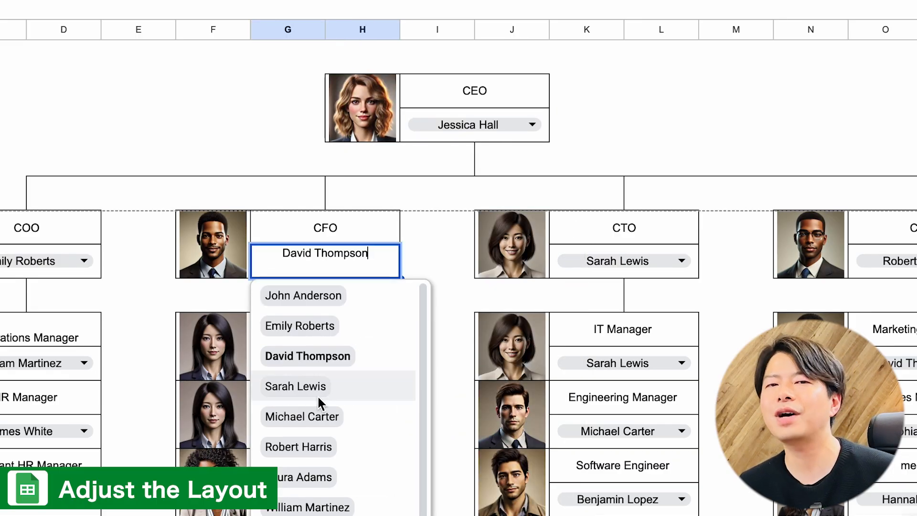
pyautogui.click(309, 508)
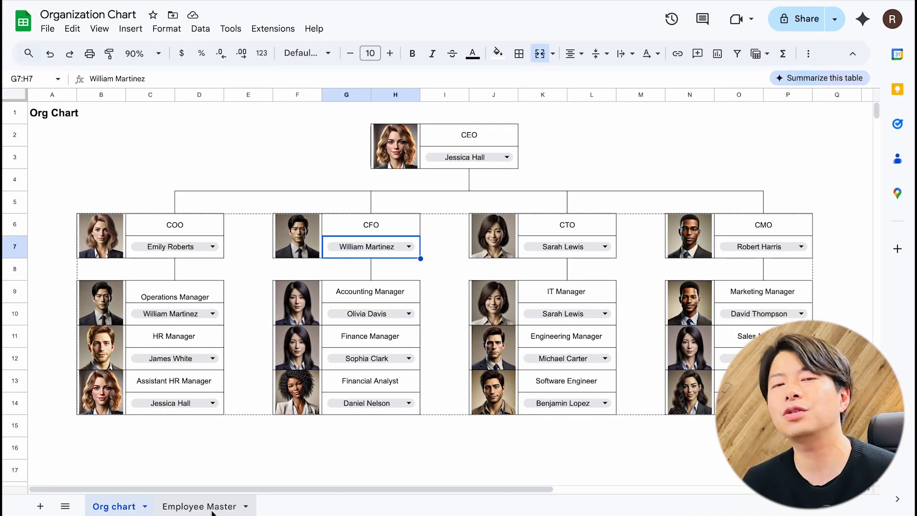
pyautogui.click(212, 510)
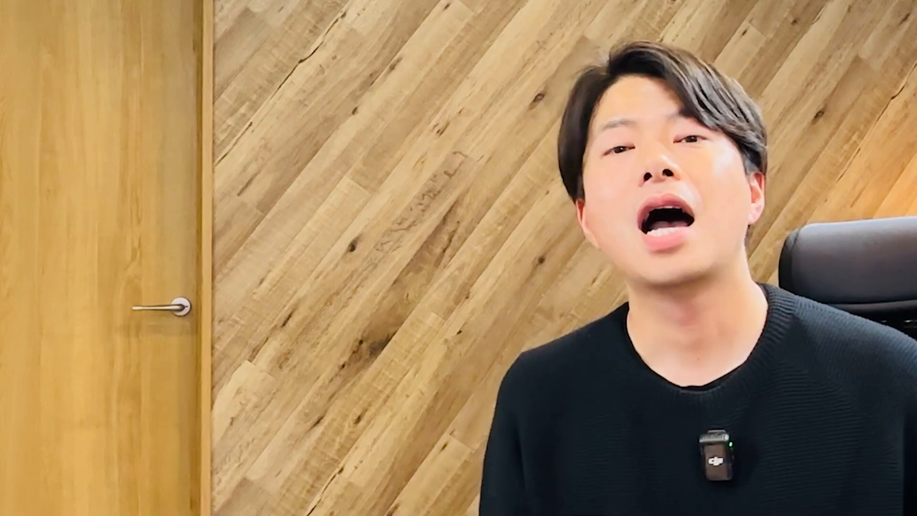